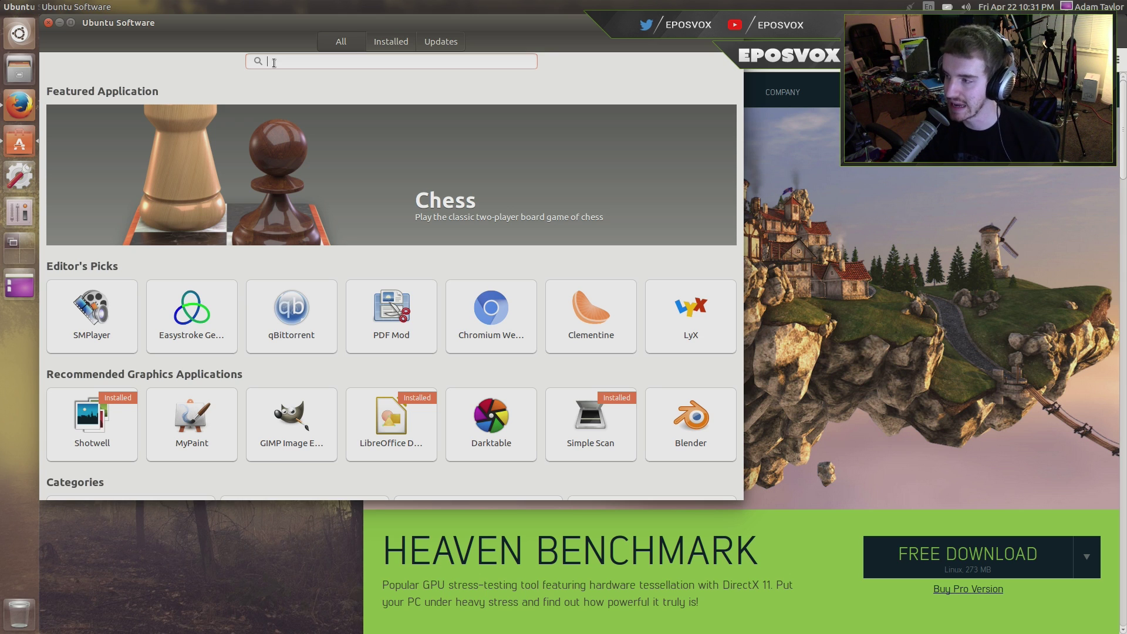
Save the Unigine_Heaven-4.0.run installer from the Heaven Benchmark page's Free Download link
left_click(834, 77)
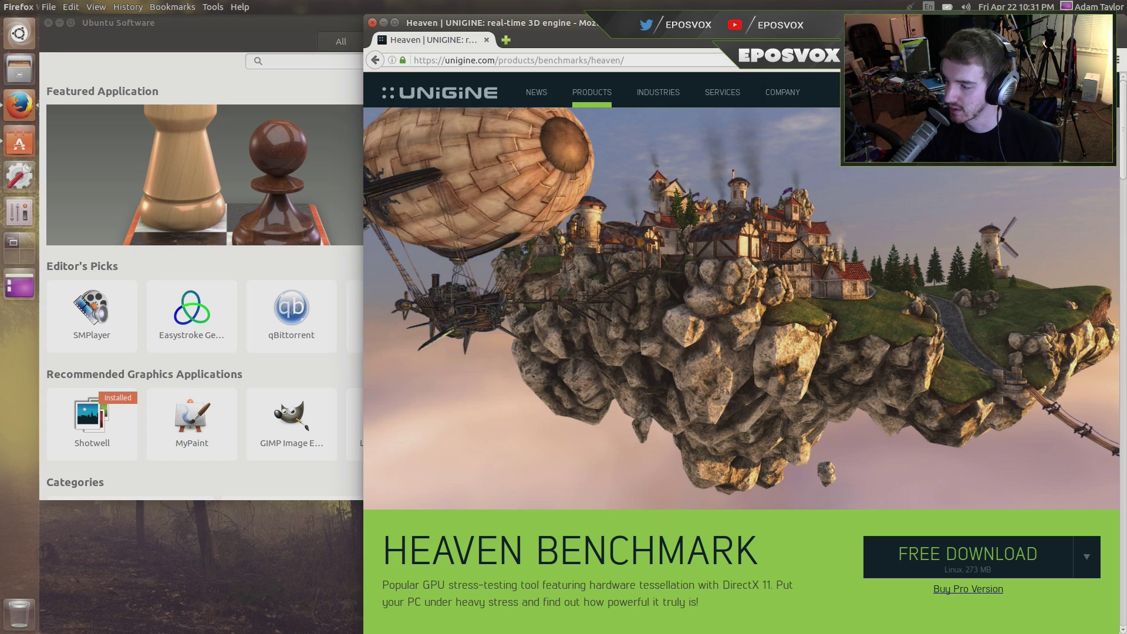
scroll(748, 183, "down", 4)
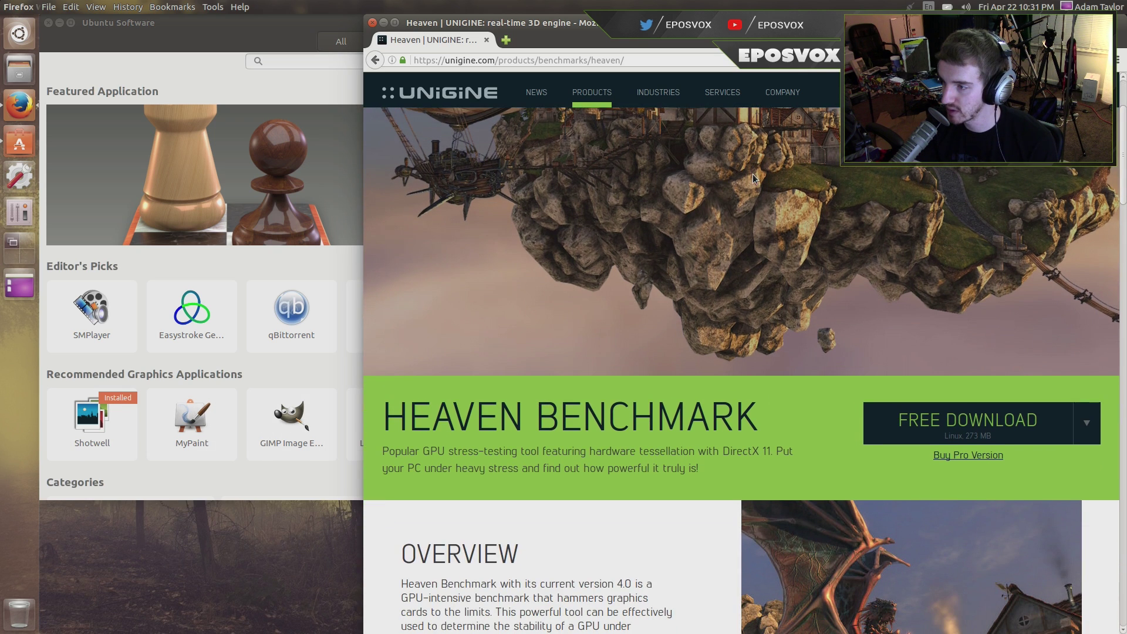
scroll(665, 227, "down", 1)
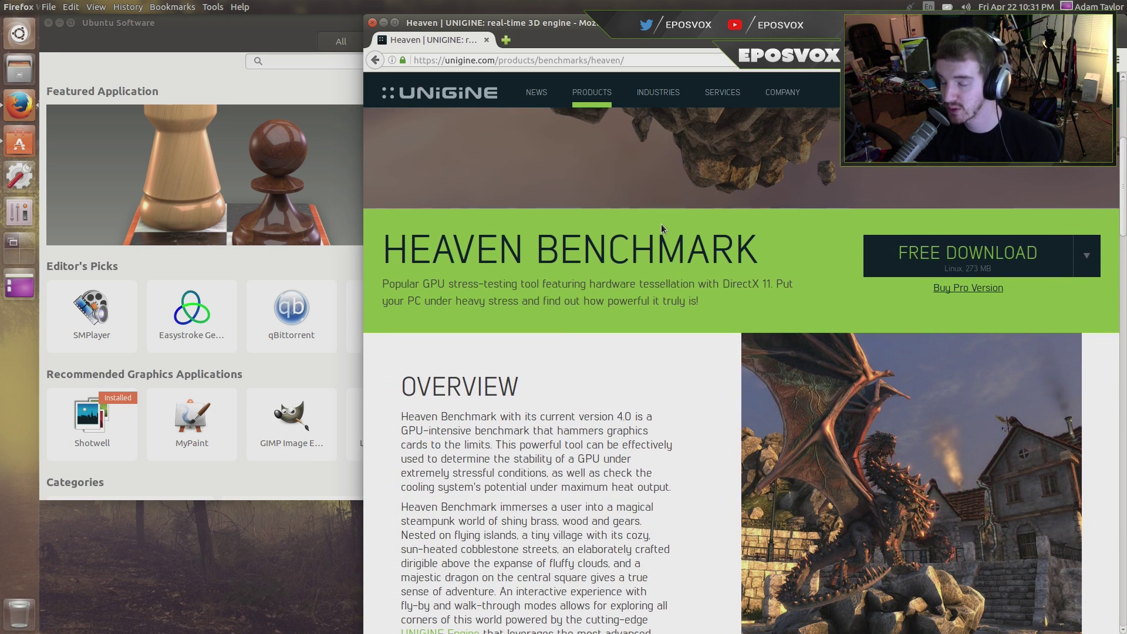
scroll(599, 228, "up", 5)
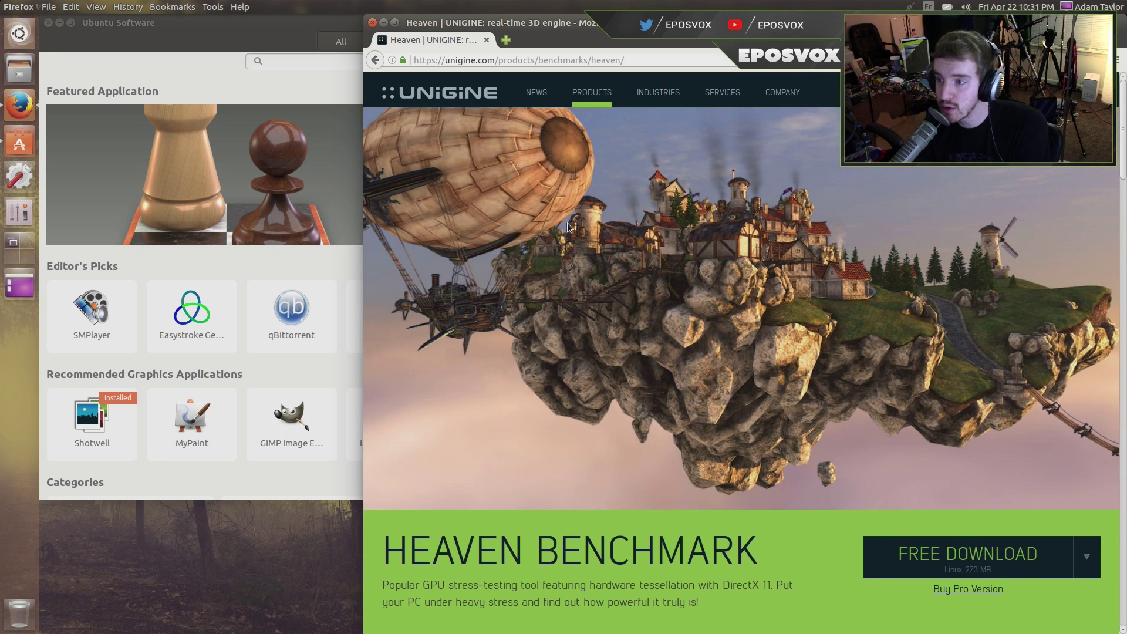
scroll(542, 220, "down", 5)
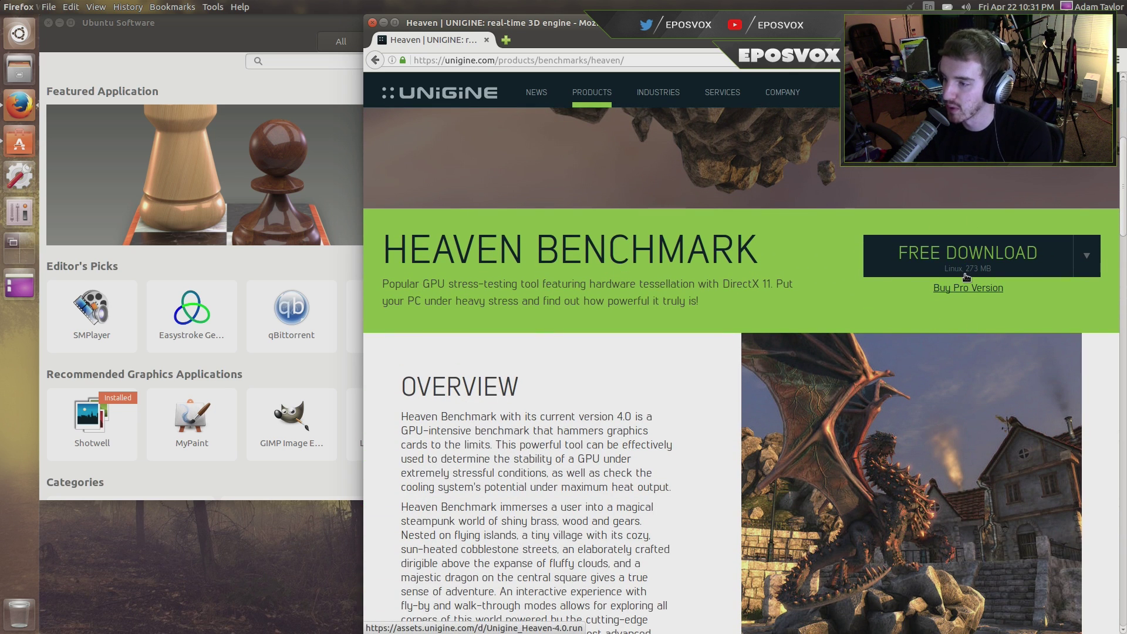
left_click(916, 254)
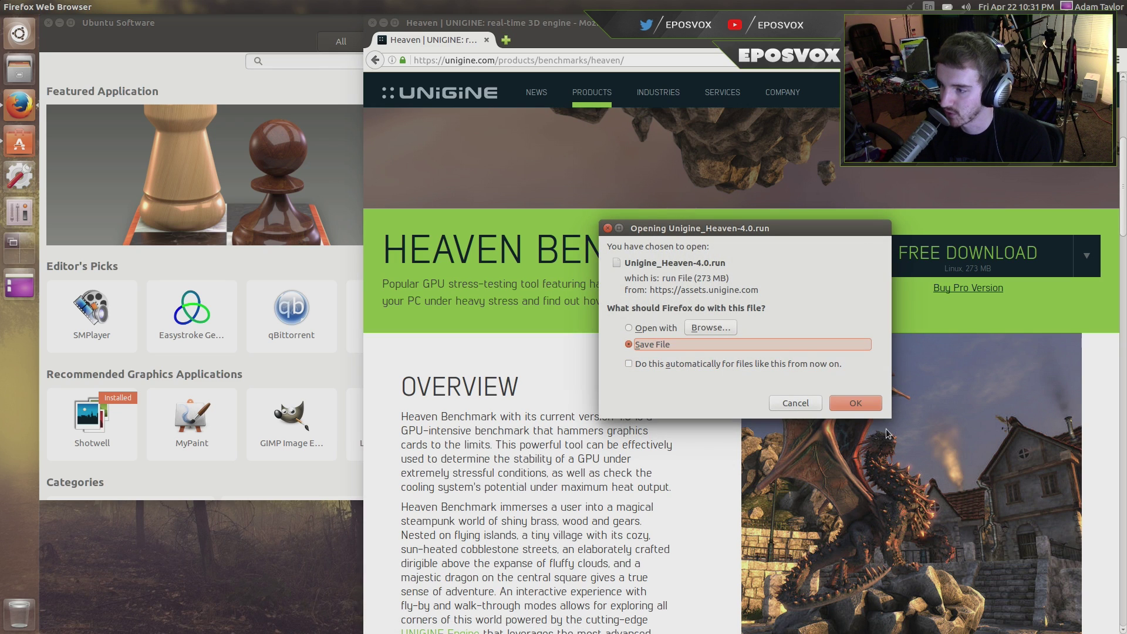
left_click(857, 404)
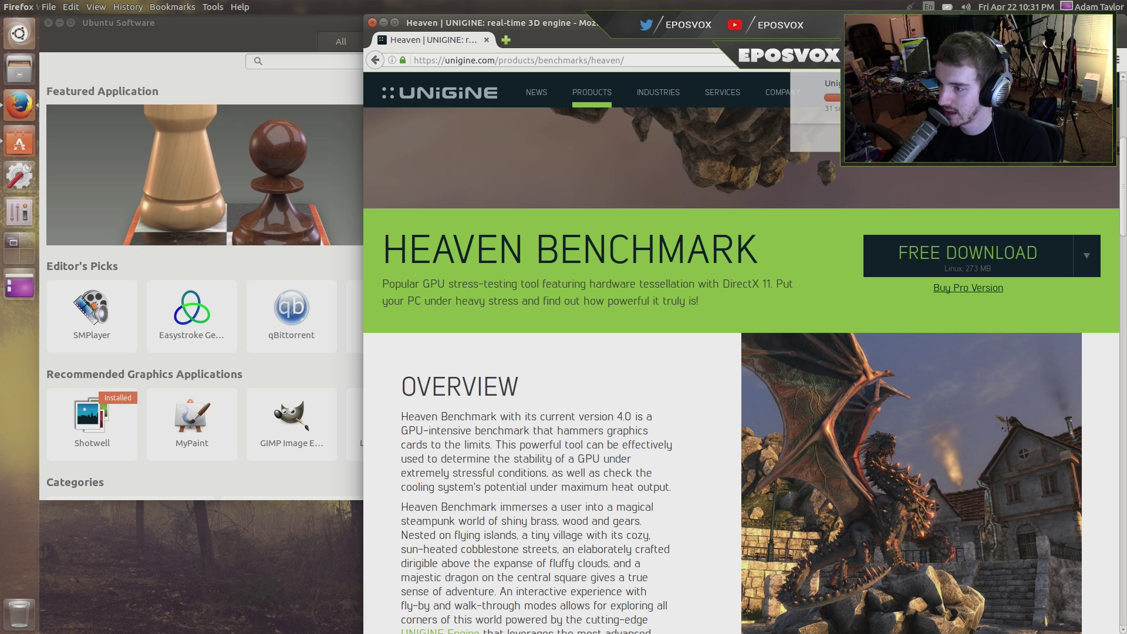
Open the downloads Library and clear older downloads, leaving only the Heaven installer
key("ctrl+shift+y")
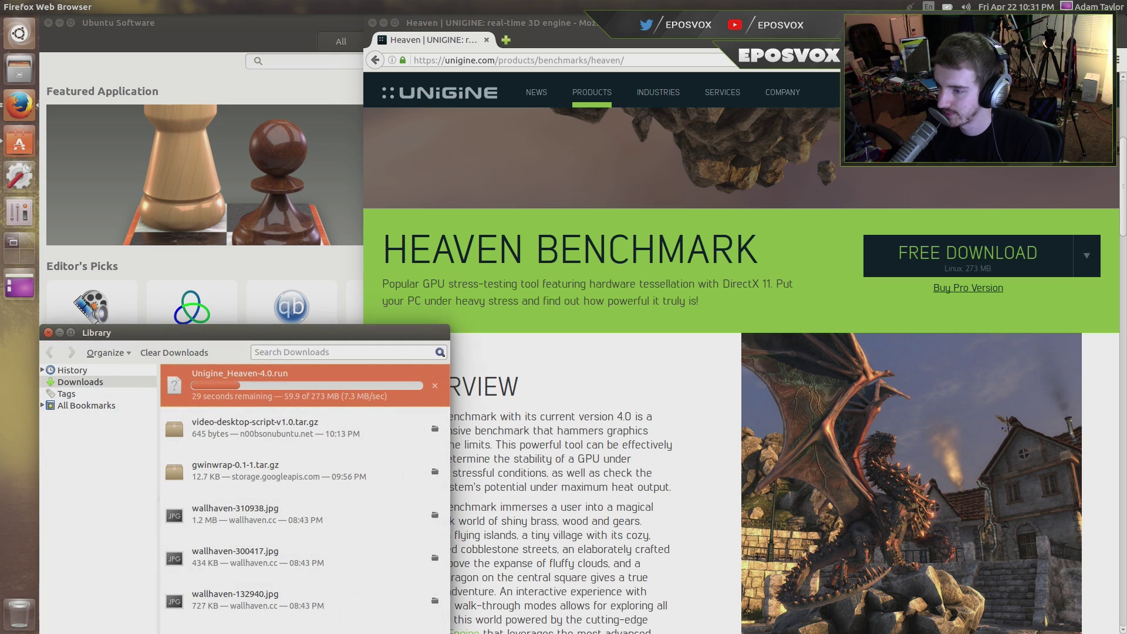
left_click_drag(326, 333, 380, 271)
left_click(227, 290)
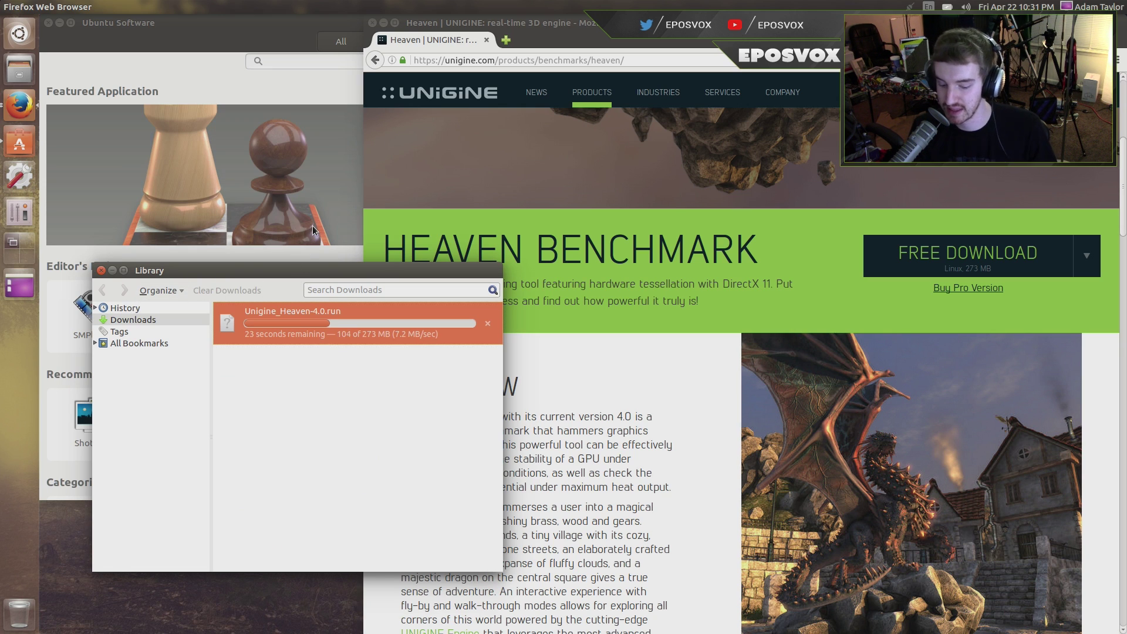
Change into the Downloads folder in Yakuake and check the installer's download progress
key("F12")
type("c")
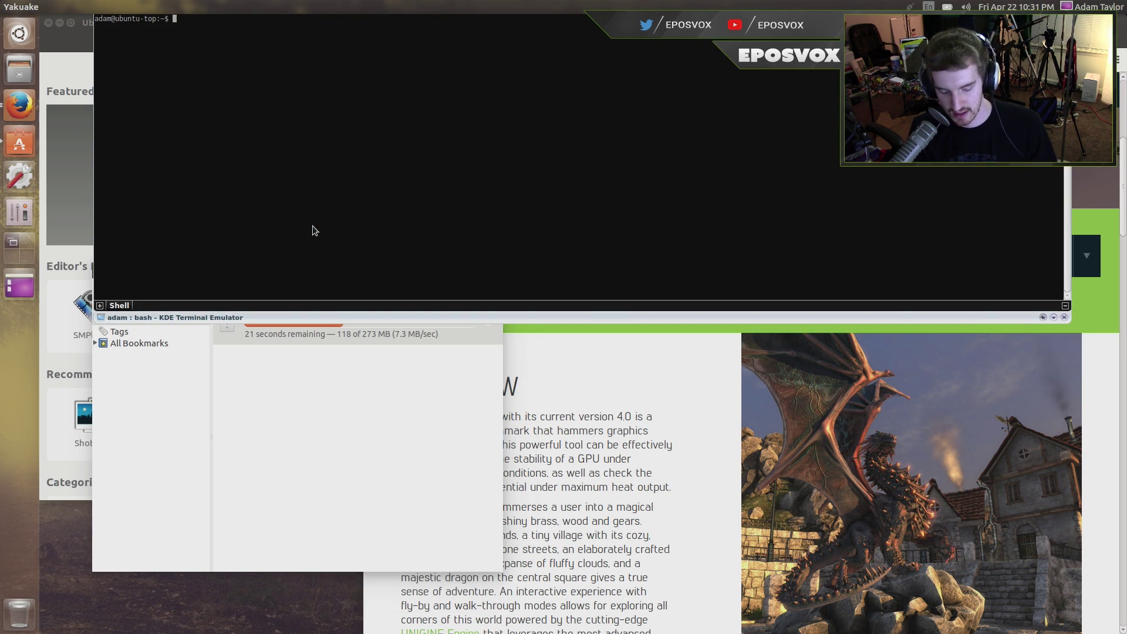
type("d ")
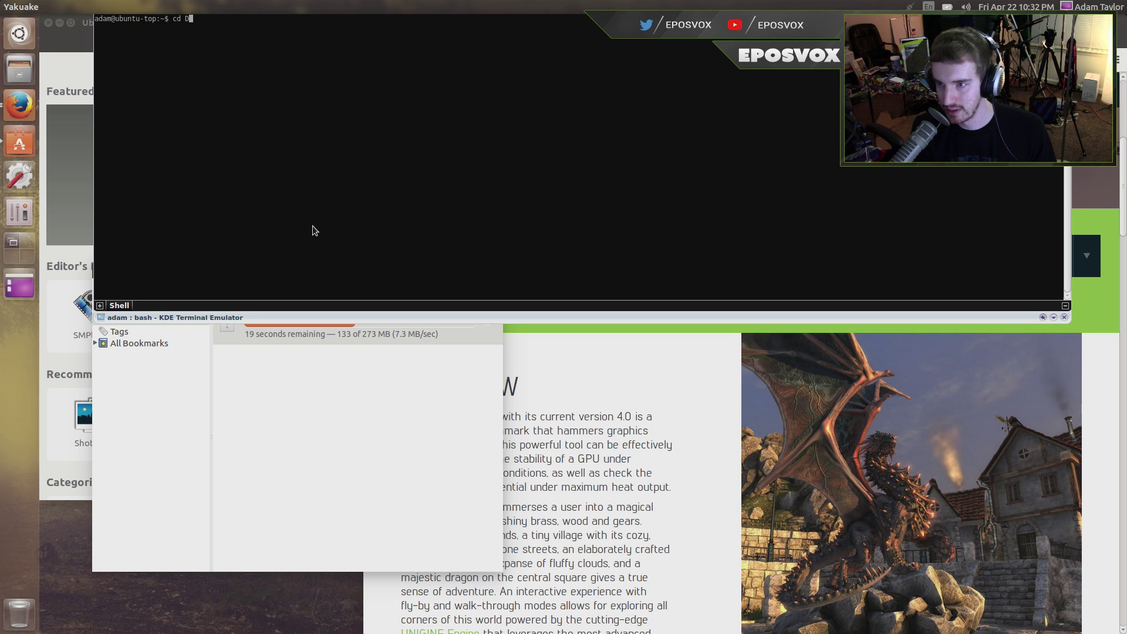
type("Downloads")
key("Return")
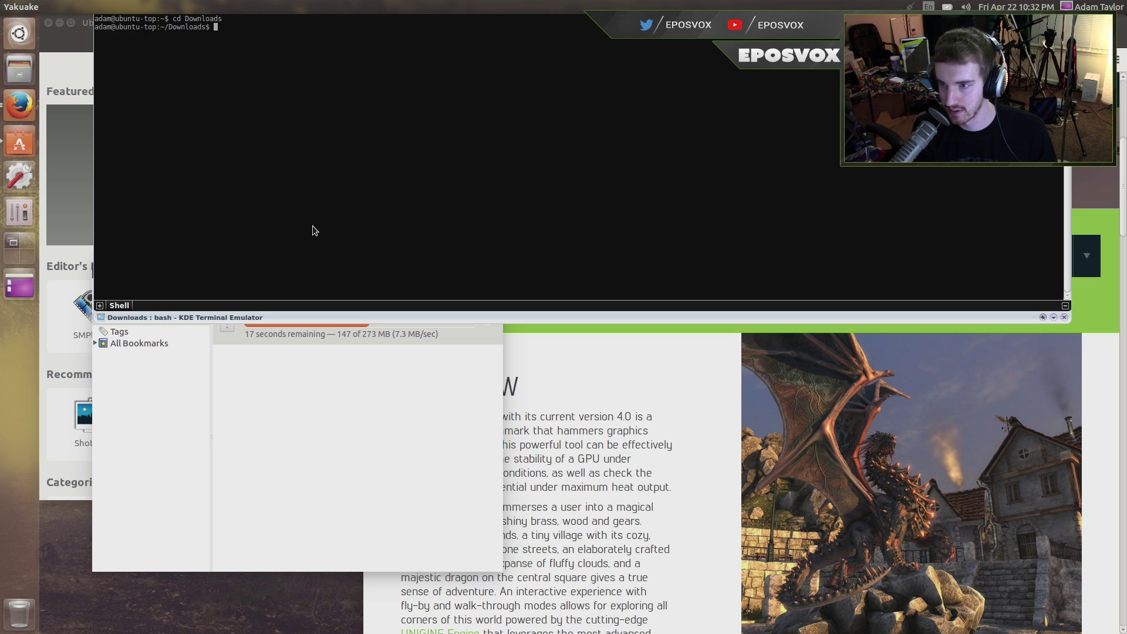
left_click(265, 344)
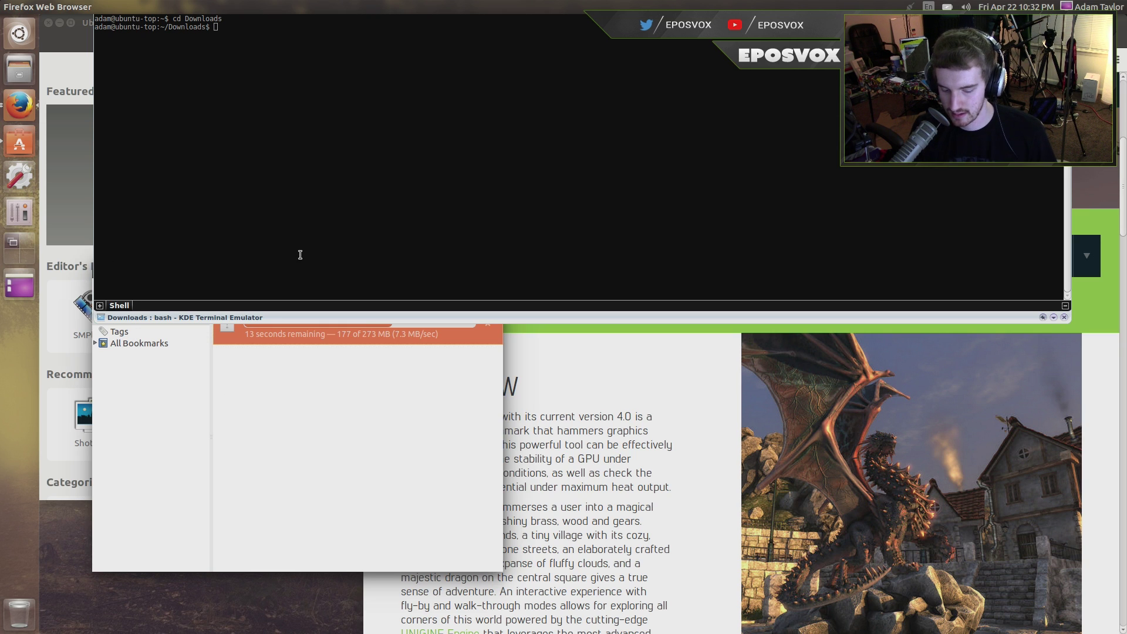
key("F12")
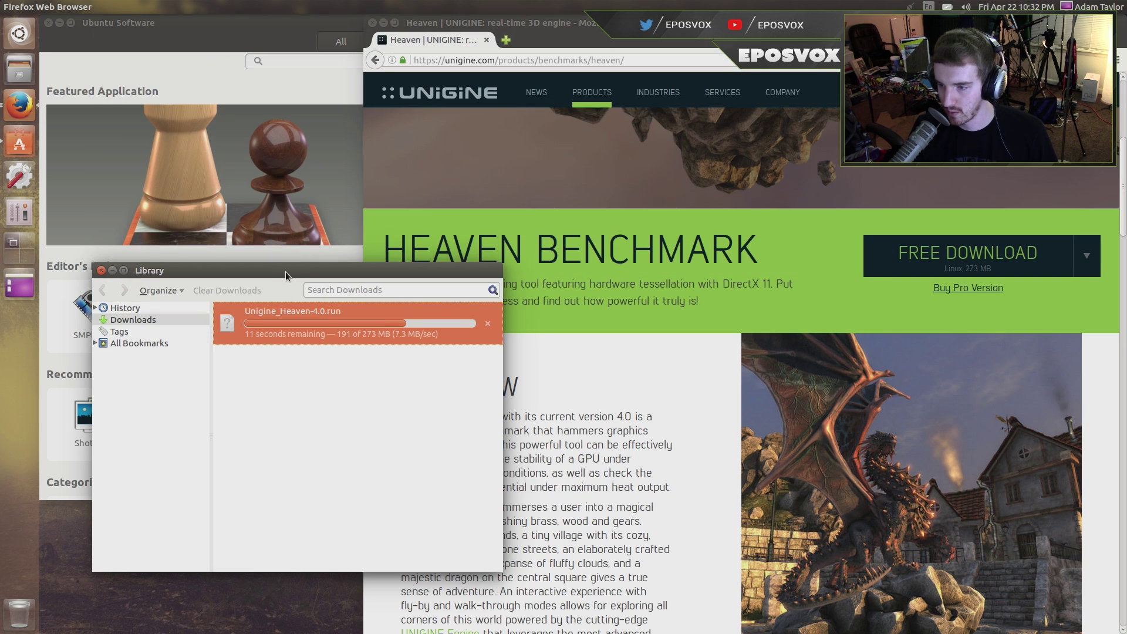
left_click_drag(284, 260, 295, 320)
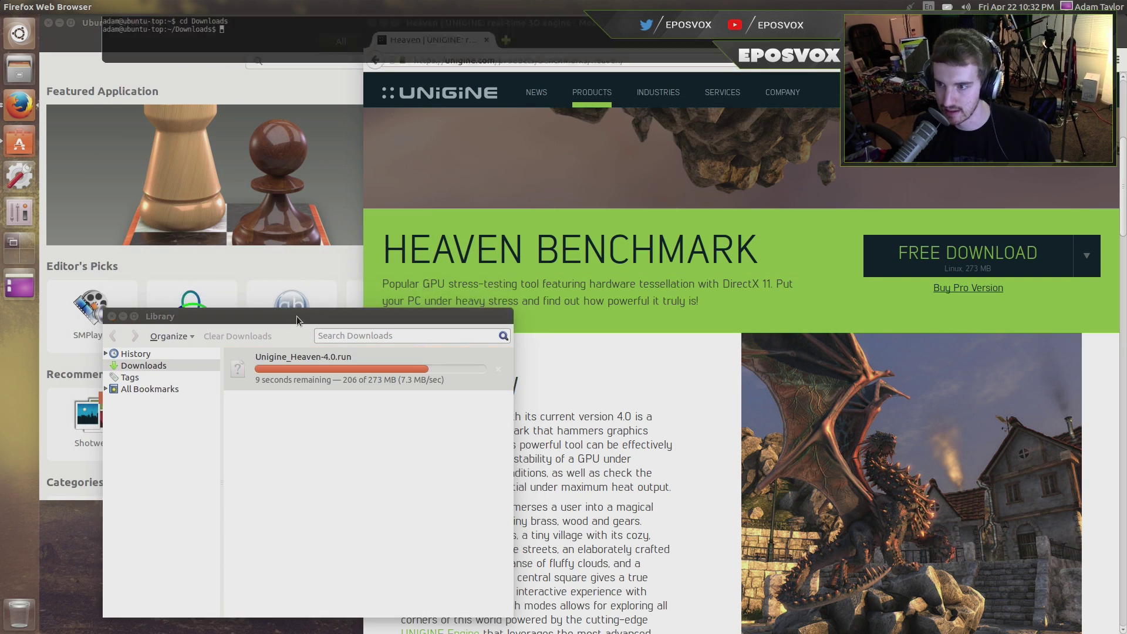
Make Unigine_Heaven-4.0.run executable with chmod +x
key("F12")
type("chmod ")
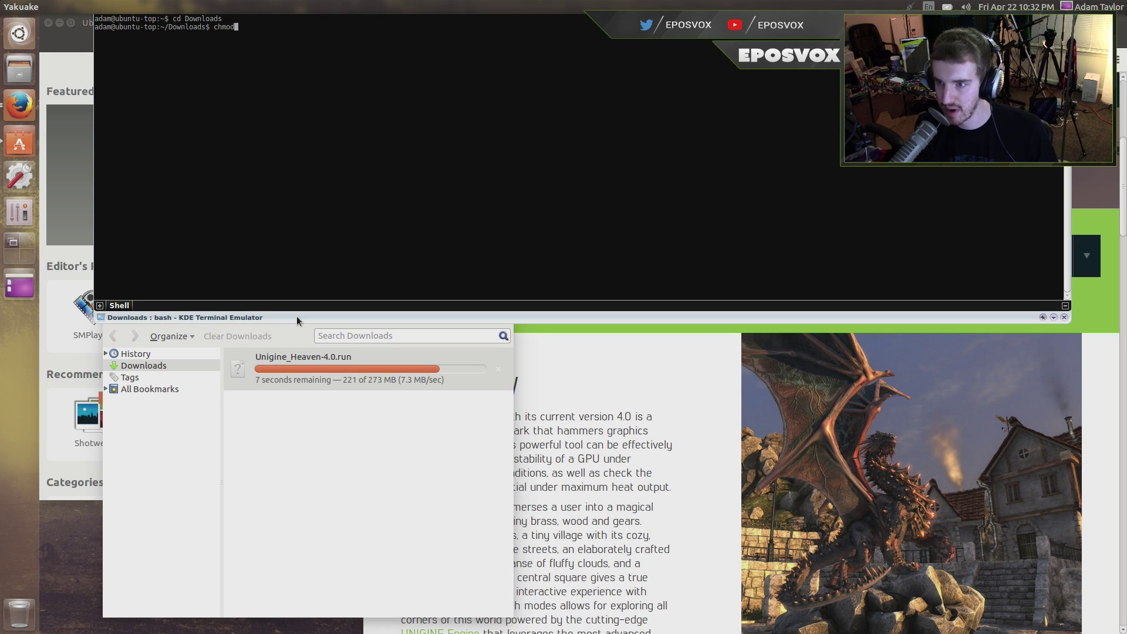
type("+x ")
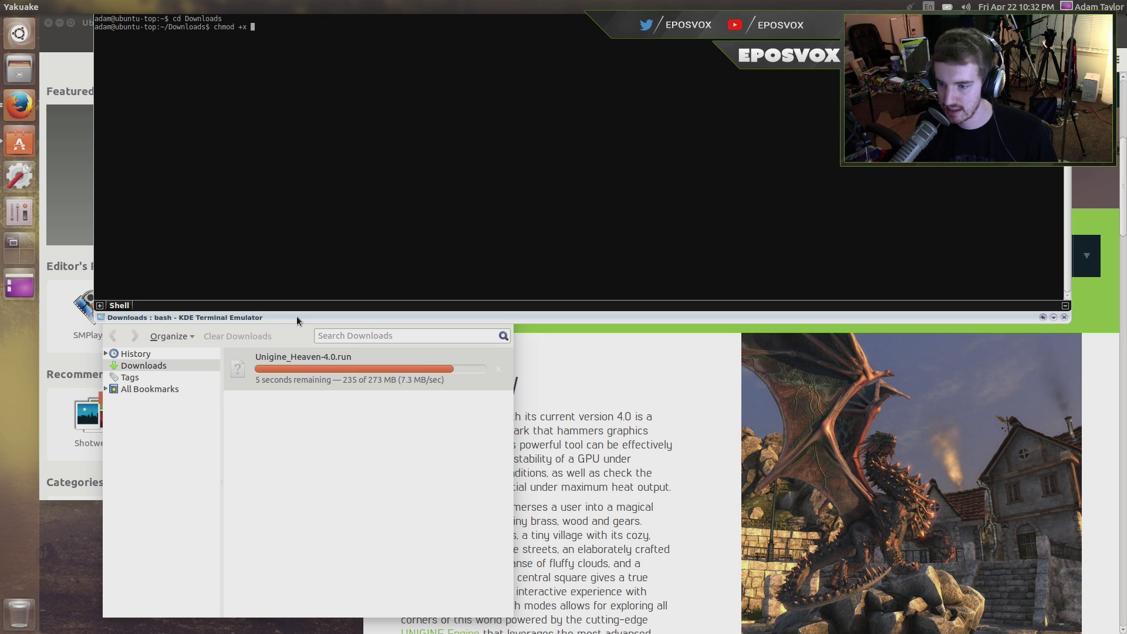
type("Unigine")
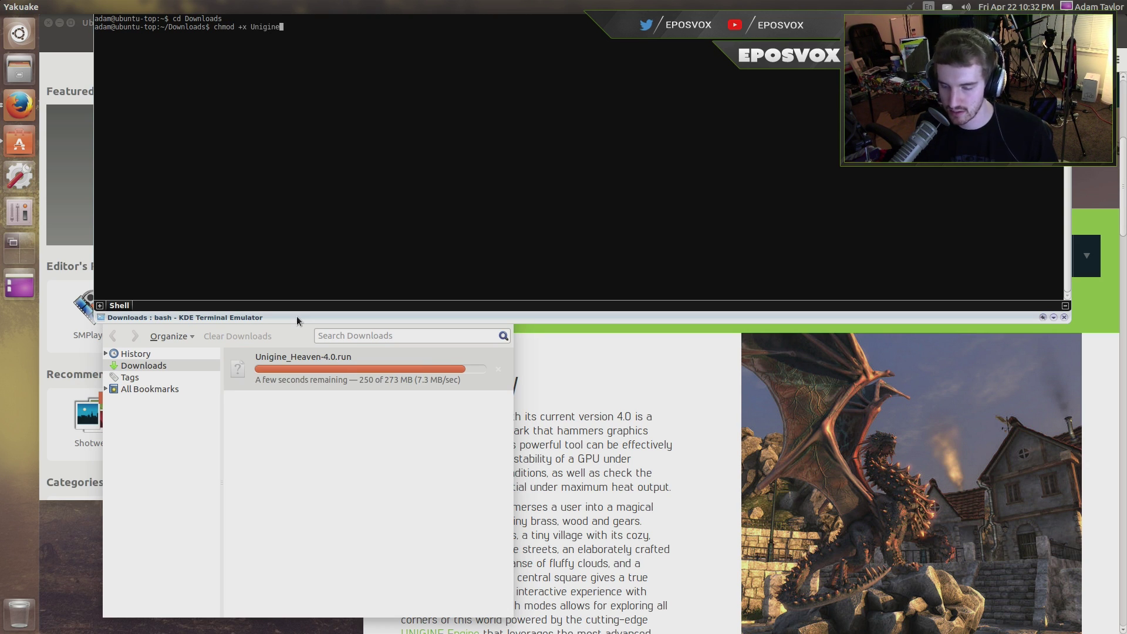
type("_Heaven-4.0")
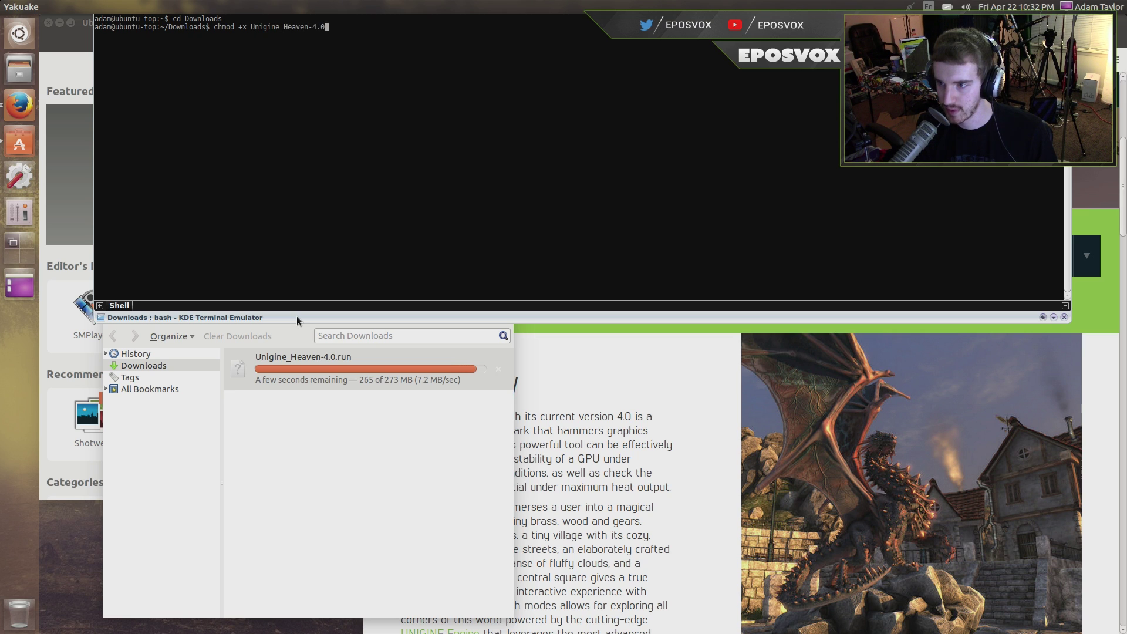
type(".4un")
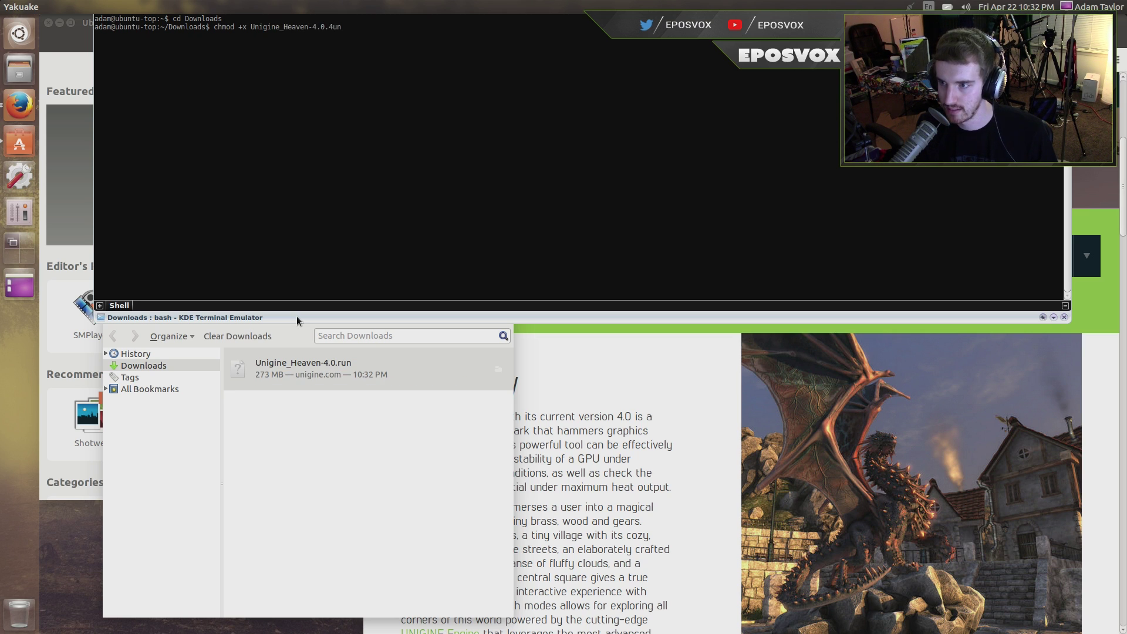
key("BackSpace")
key("BackSpace")
key("BackSpace")
type("run")
key("Return")
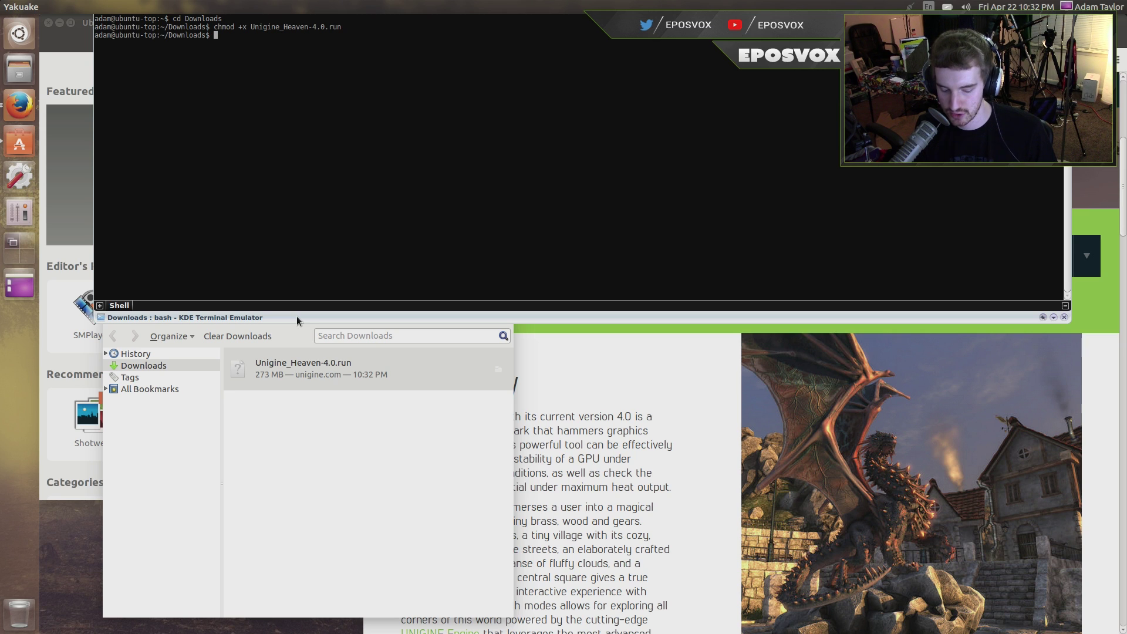
Run the Heaven installer with sudo ./Unigine_Heaven-4.0.run and enter the administrator password
type("sudo ./")
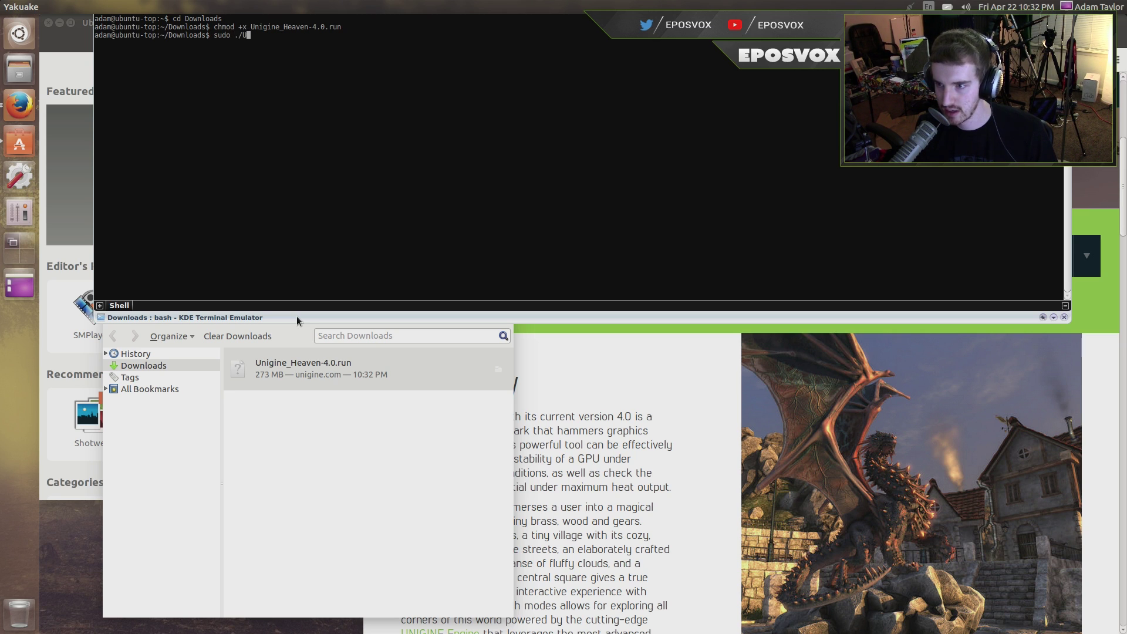
type("U")
key("Tab")
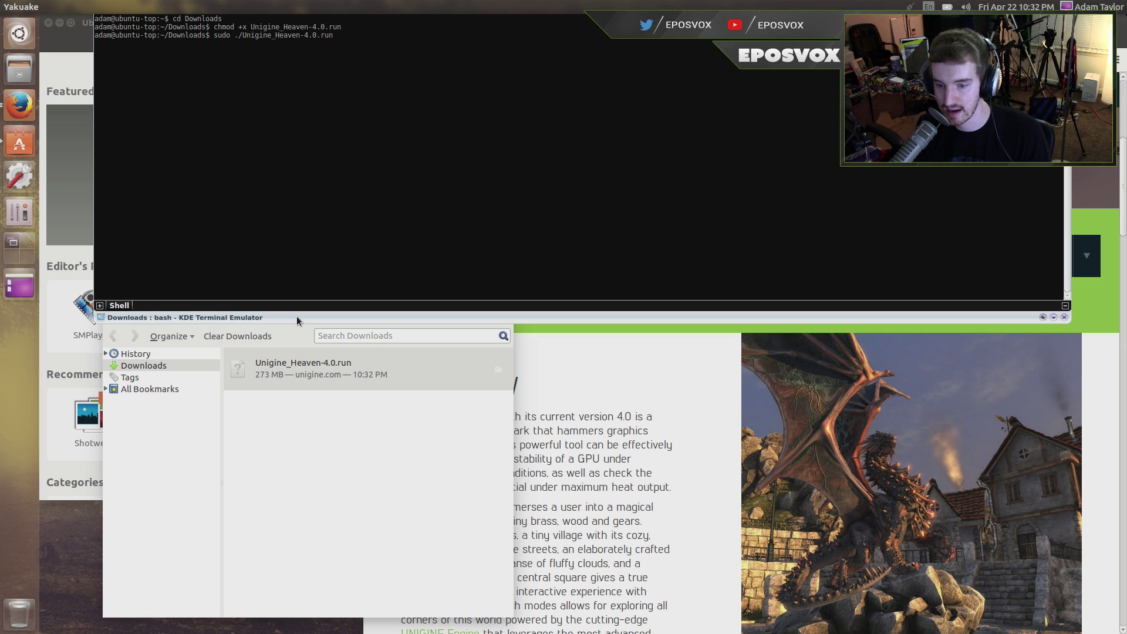
key("Return")
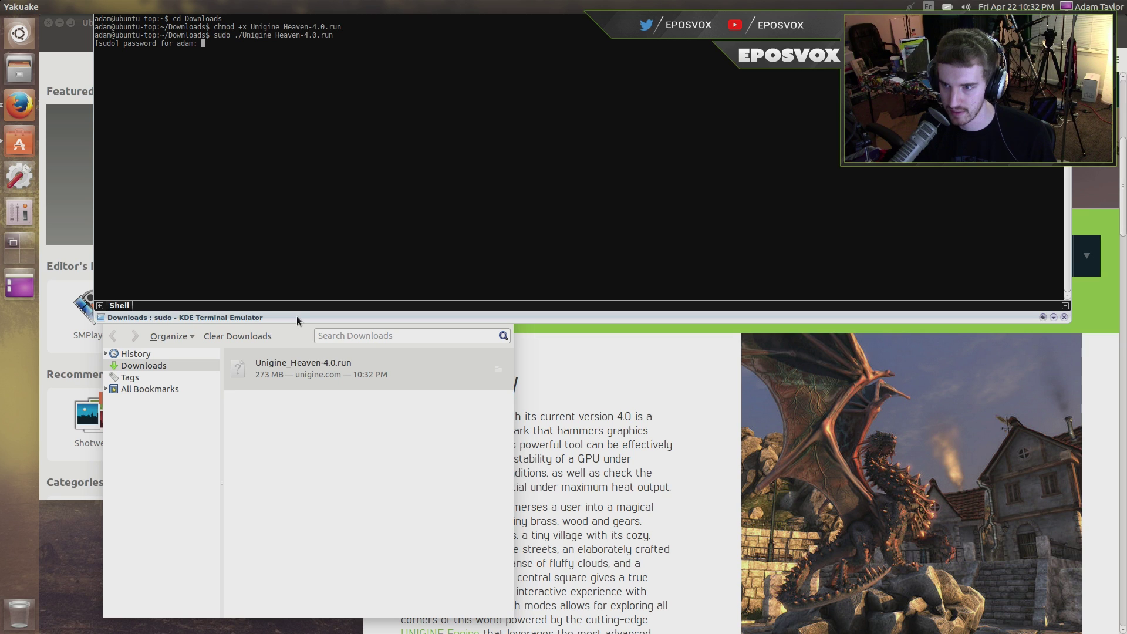
key("Return")
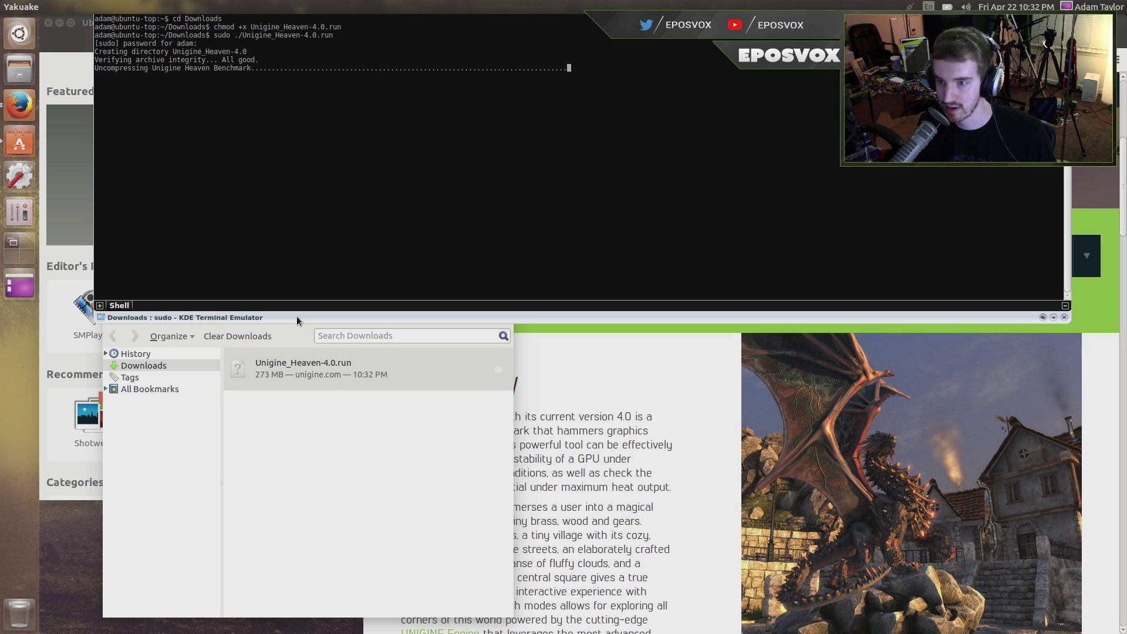
Try the heaven command, then list the Downloads folder contents with dir
key("F12")
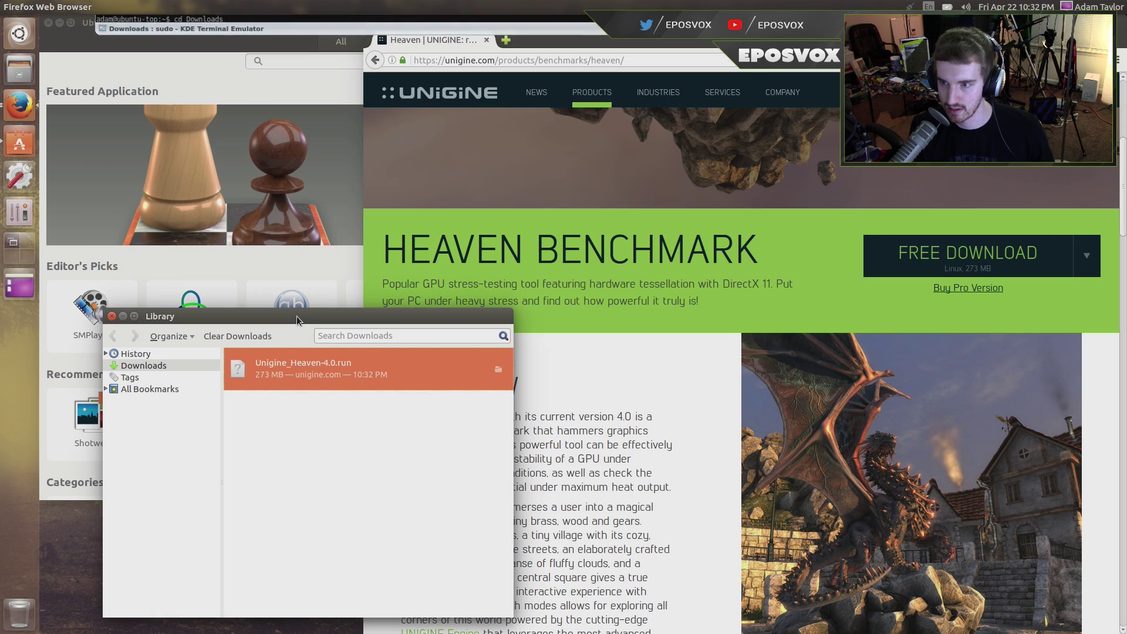
key("F12")
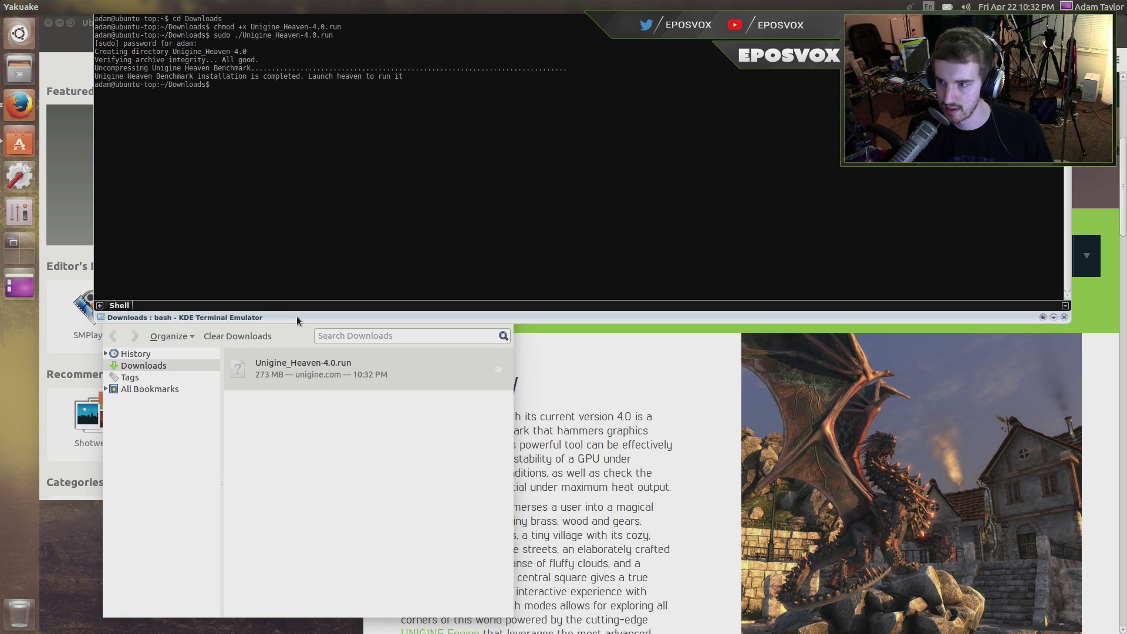
type("heaven")
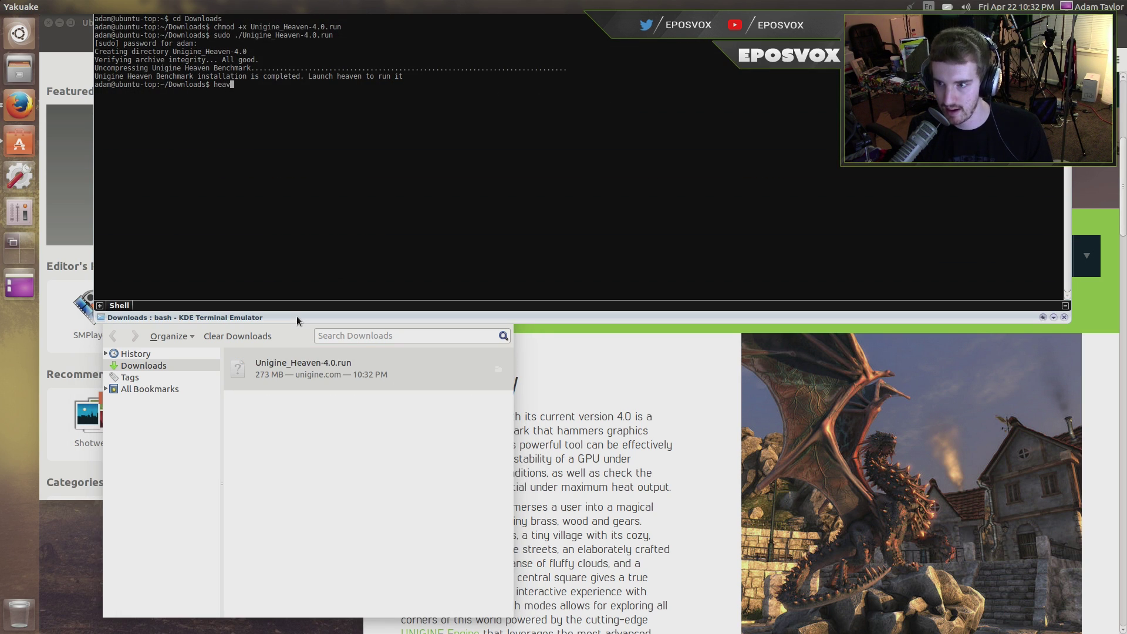
key("Return")
type("d")
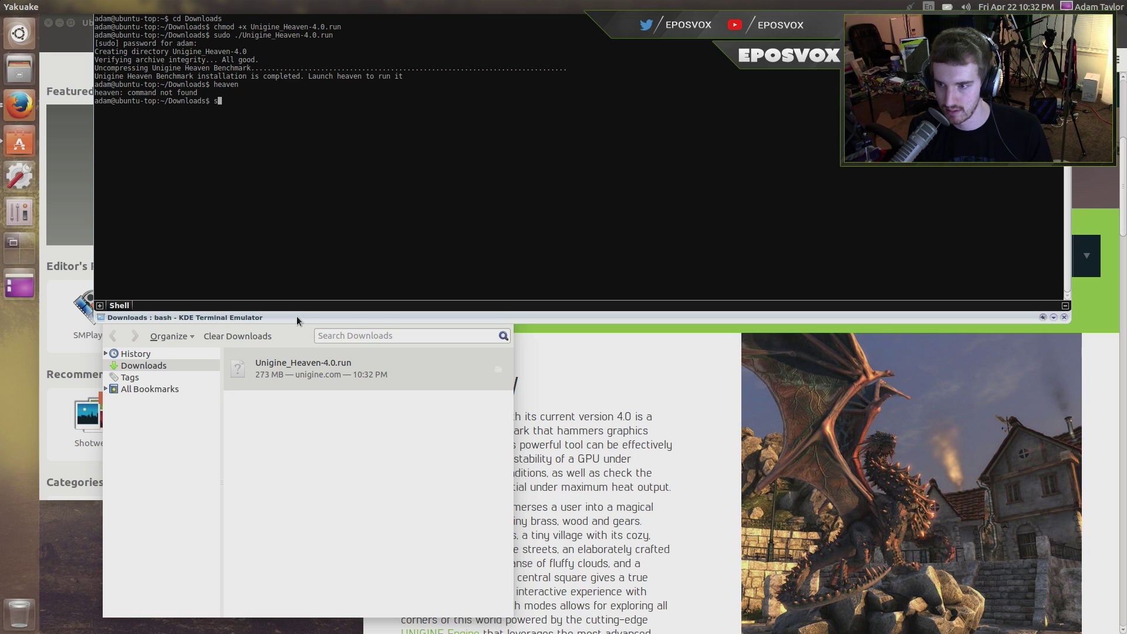
type("ir")
key("Return")
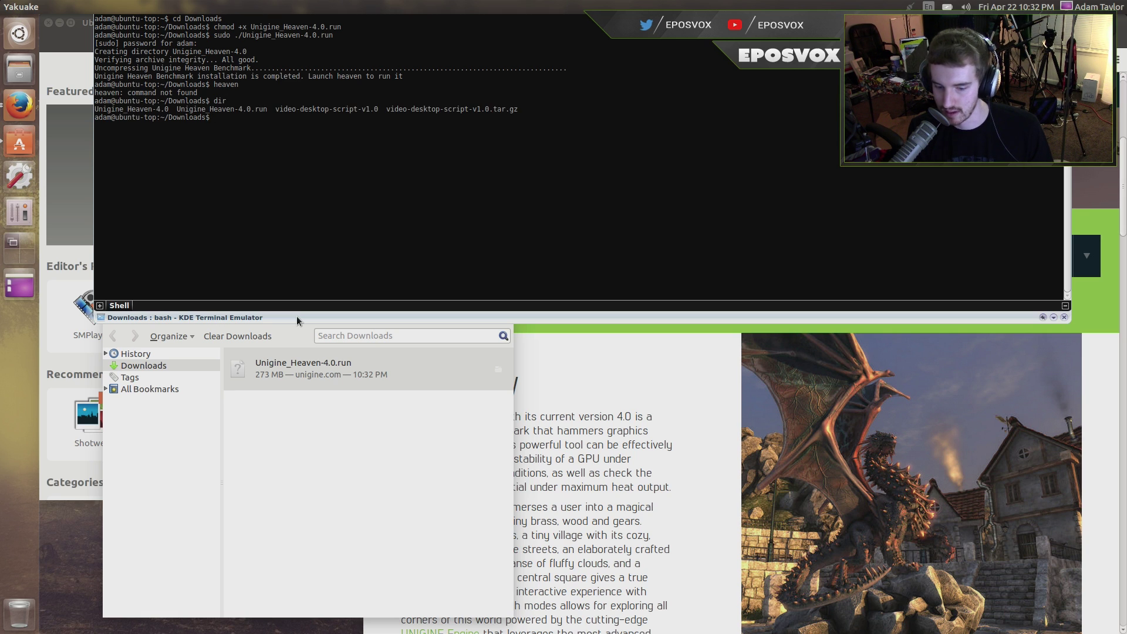
Enter the Unigine_Heaven-4.0 folder and launch ./heaven
type("cd U")
key("Tab")
key("Return")
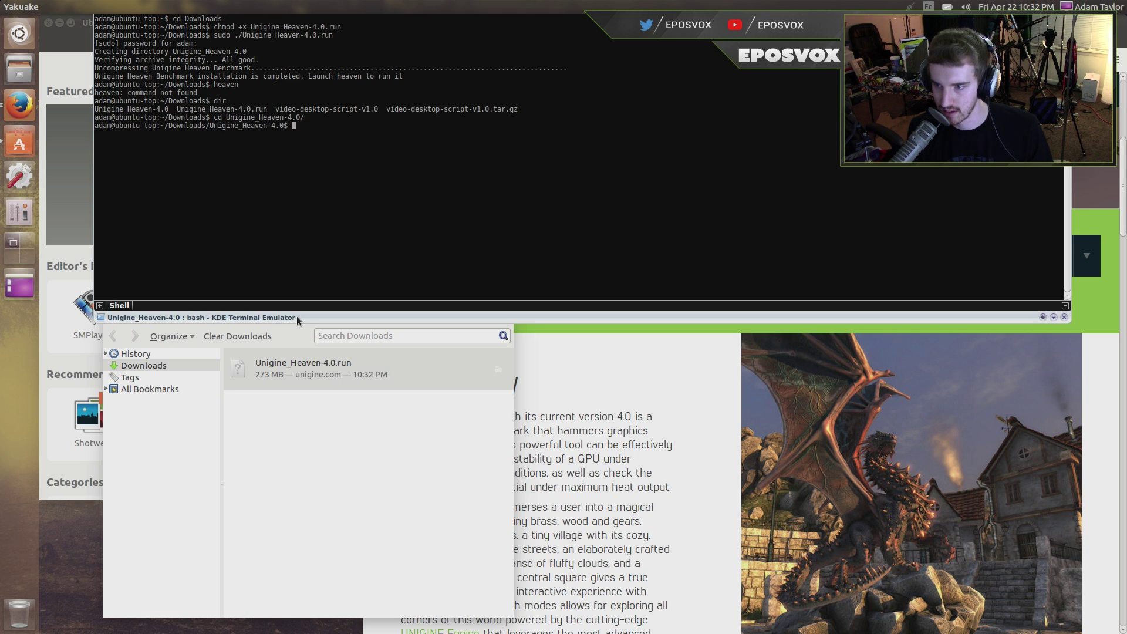
type("./")
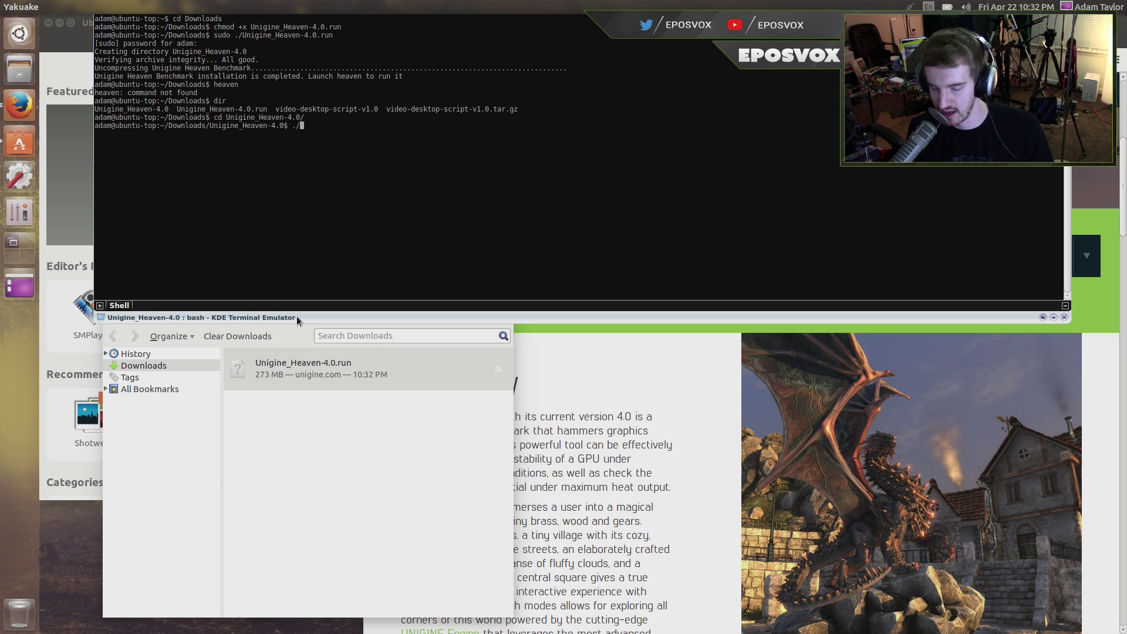
type("heaven")
key("Return")
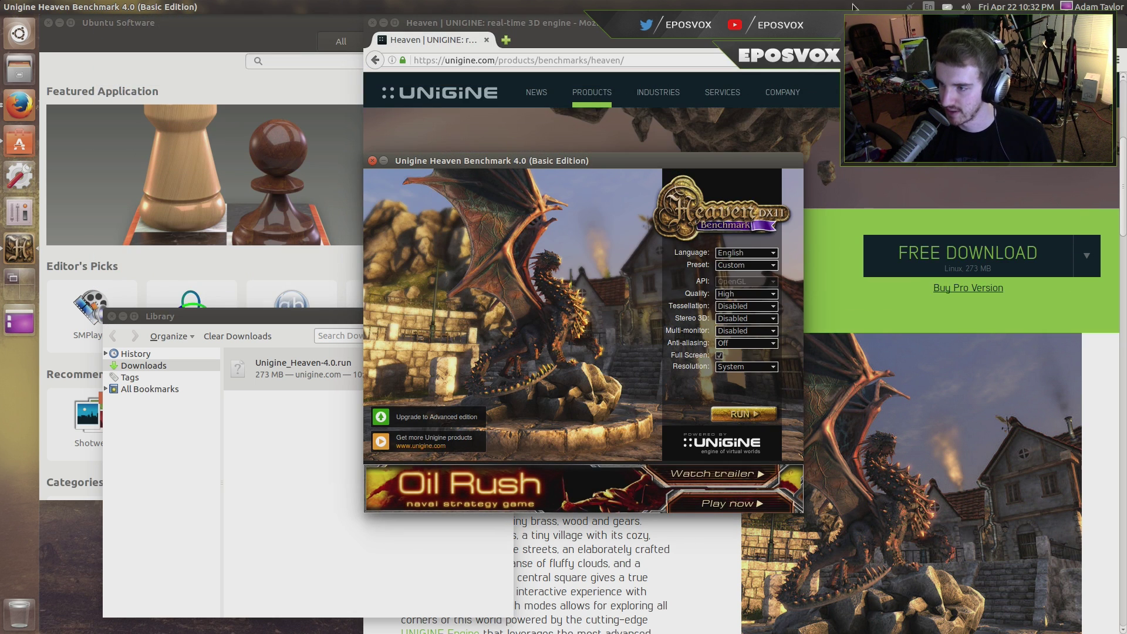
Pick the Basic preset in the Heaven launcher and run the benchmark
left_click_drag(555, 152, 219, 30)
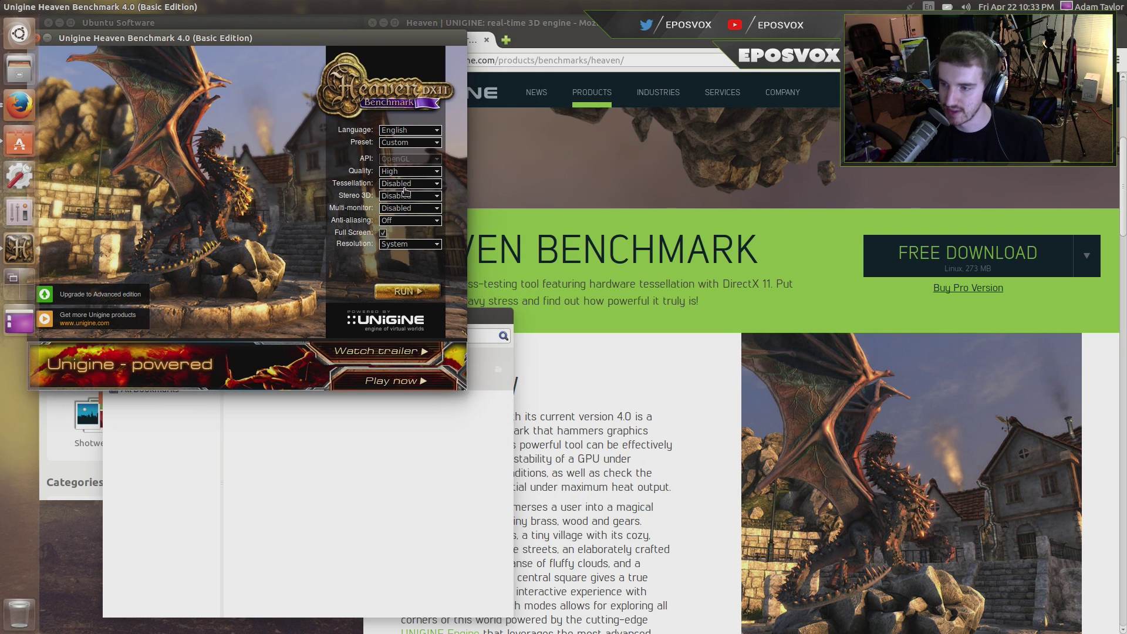
left_click(407, 144)
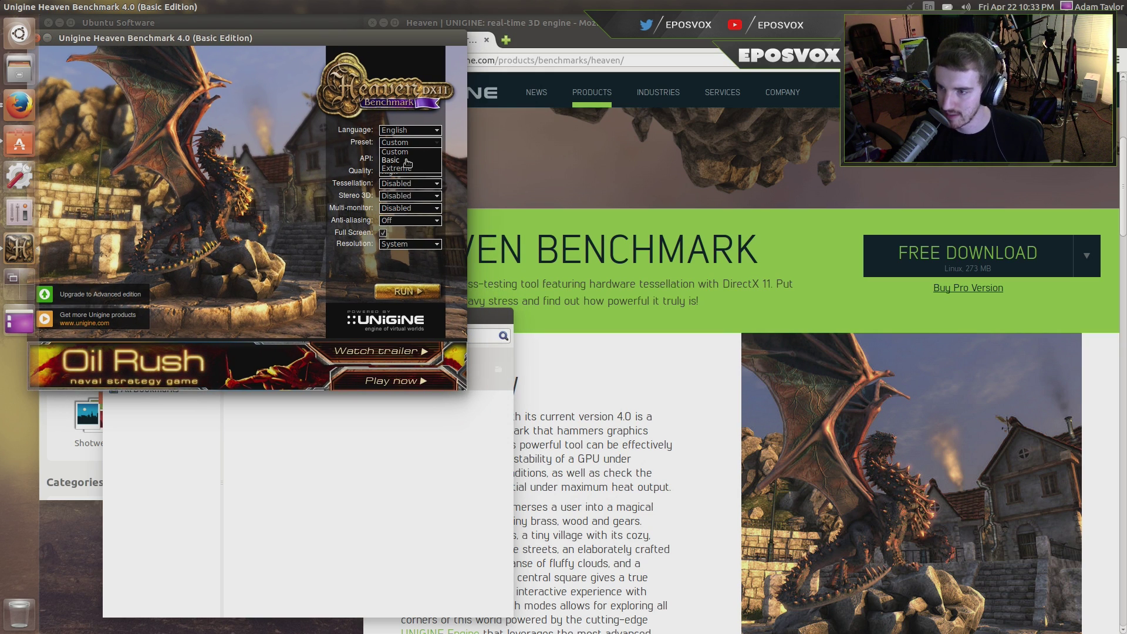
left_click(401, 160)
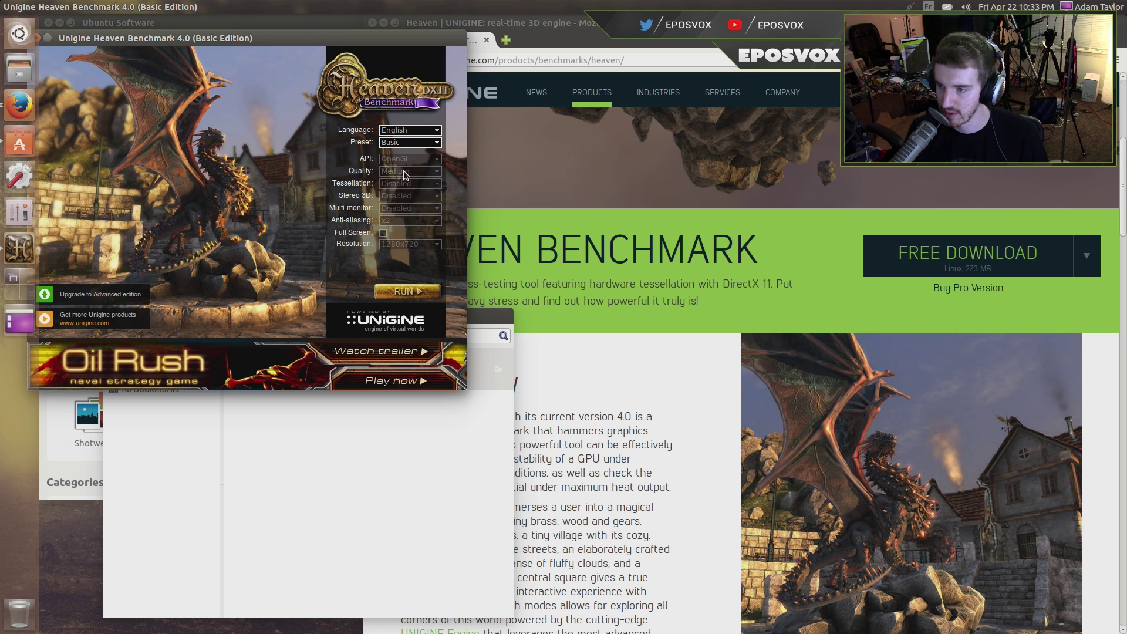
left_click(420, 291)
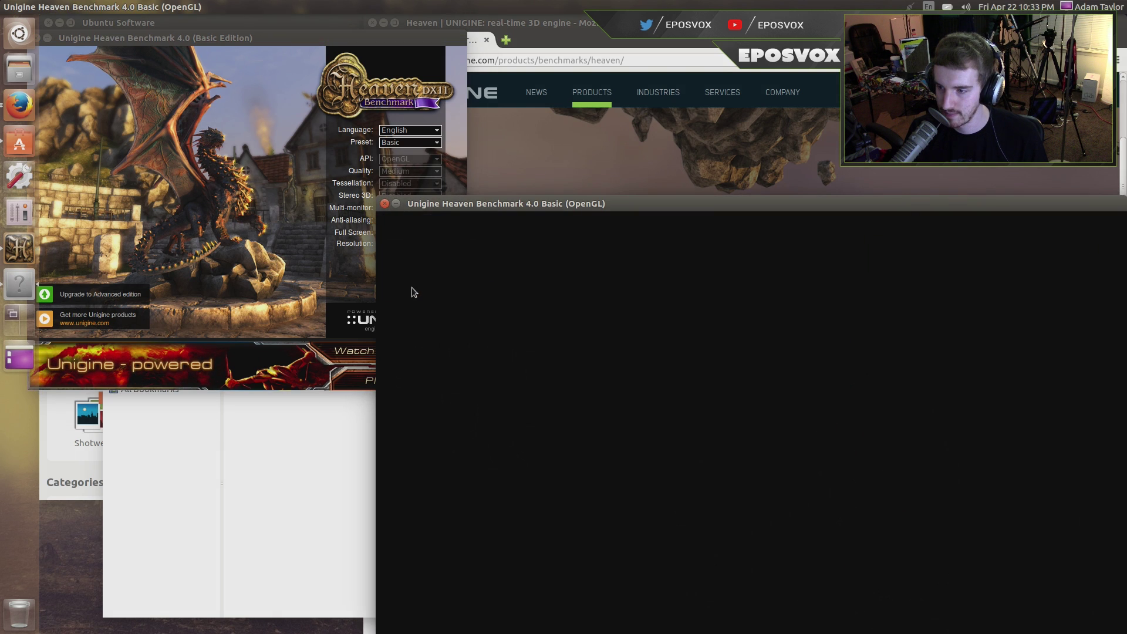
left_click_drag(522, 204, 272, 77)
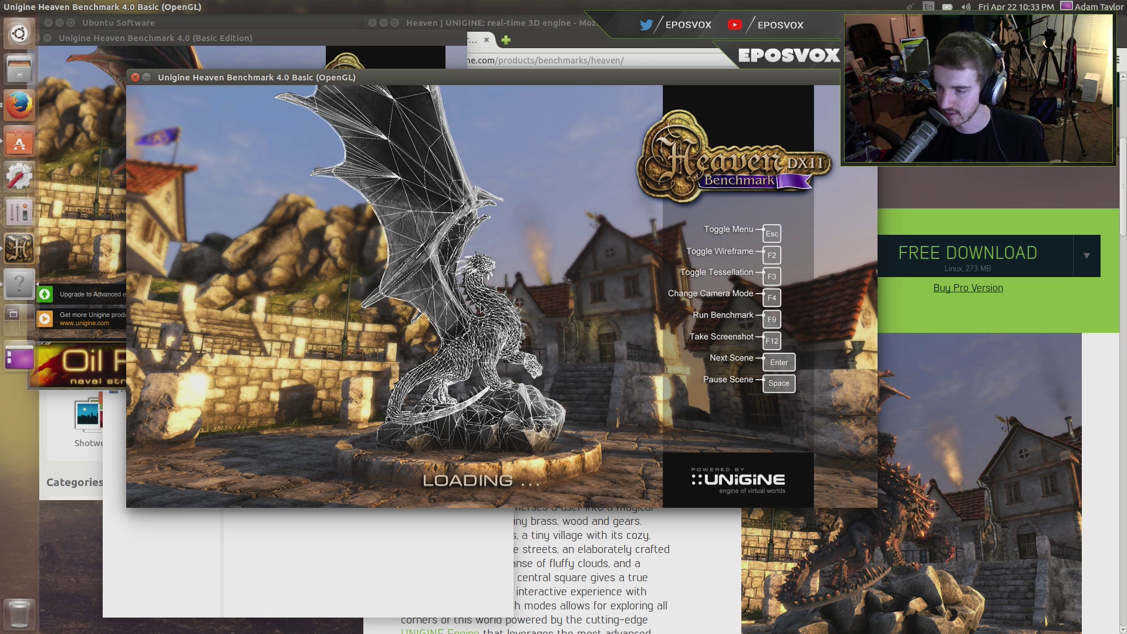
Review Heaven's loading log in Yakuake while the scene loads, then hide the terminal
left_click_drag(391, 78, 335, 94)
key("F12")
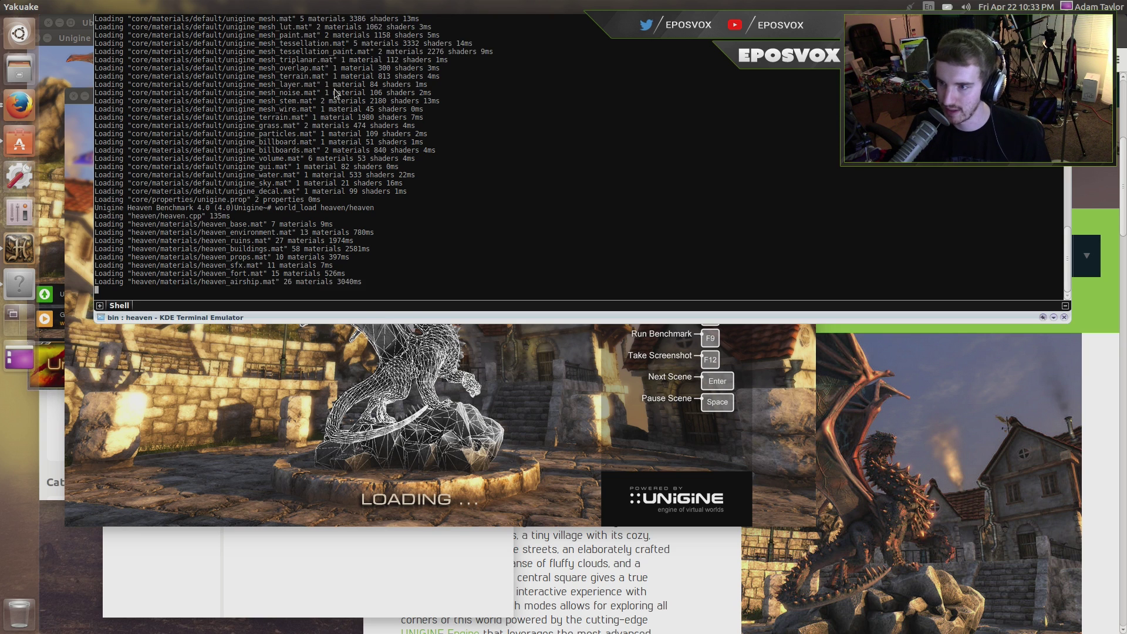
scroll(173, 109, "up", 6)
scroll(174, 110, "down", 6)
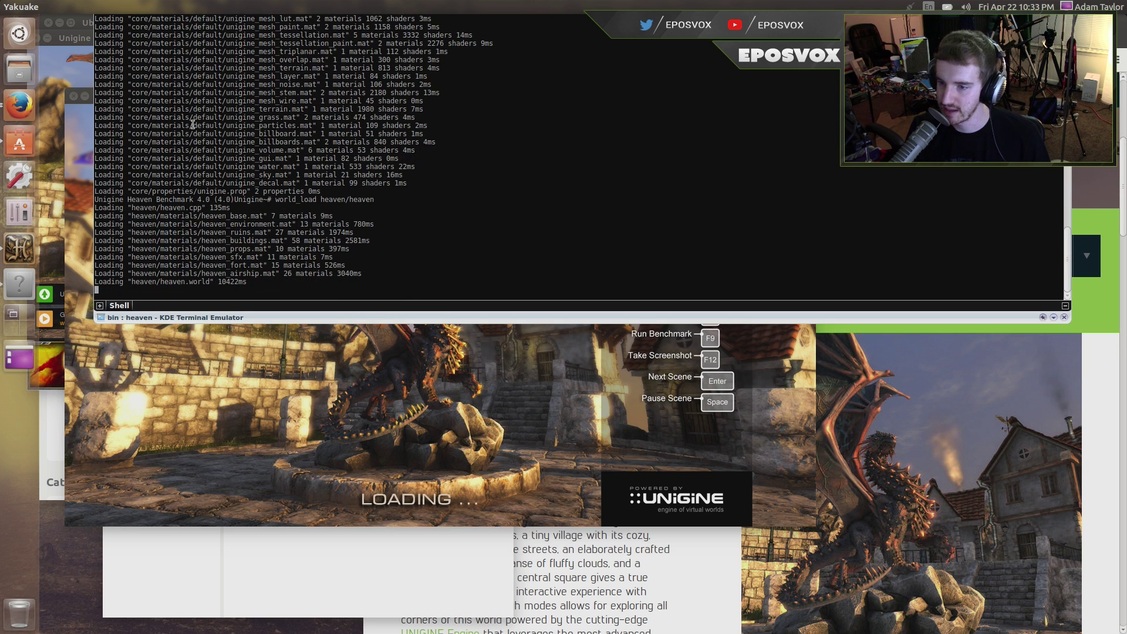
key("F12")
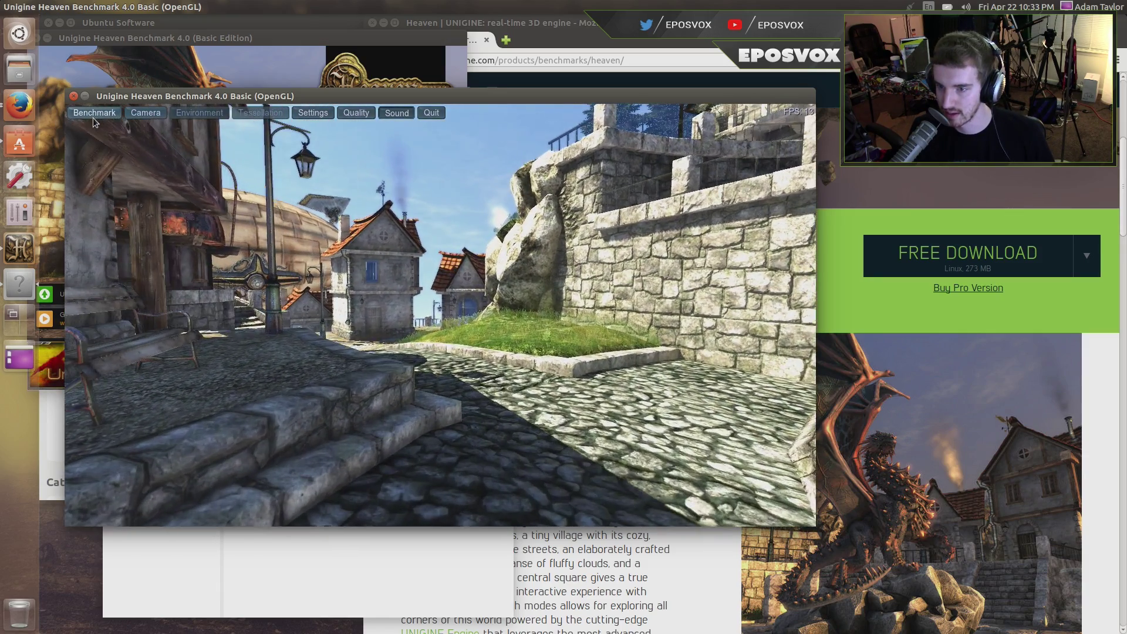
left_click(92, 113)
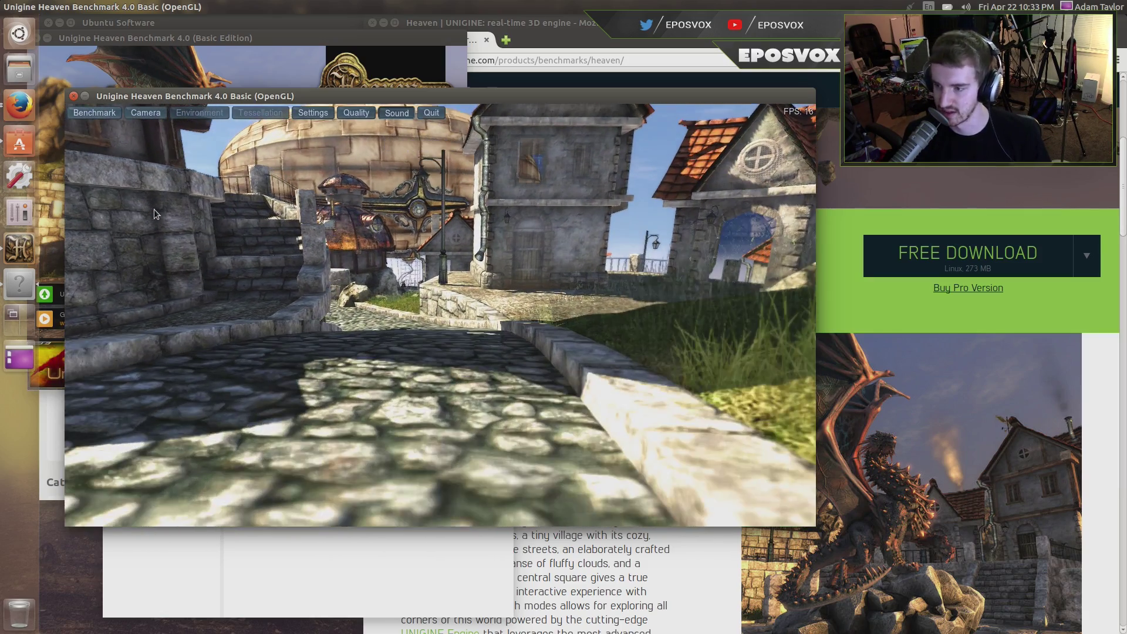
key("Escape")
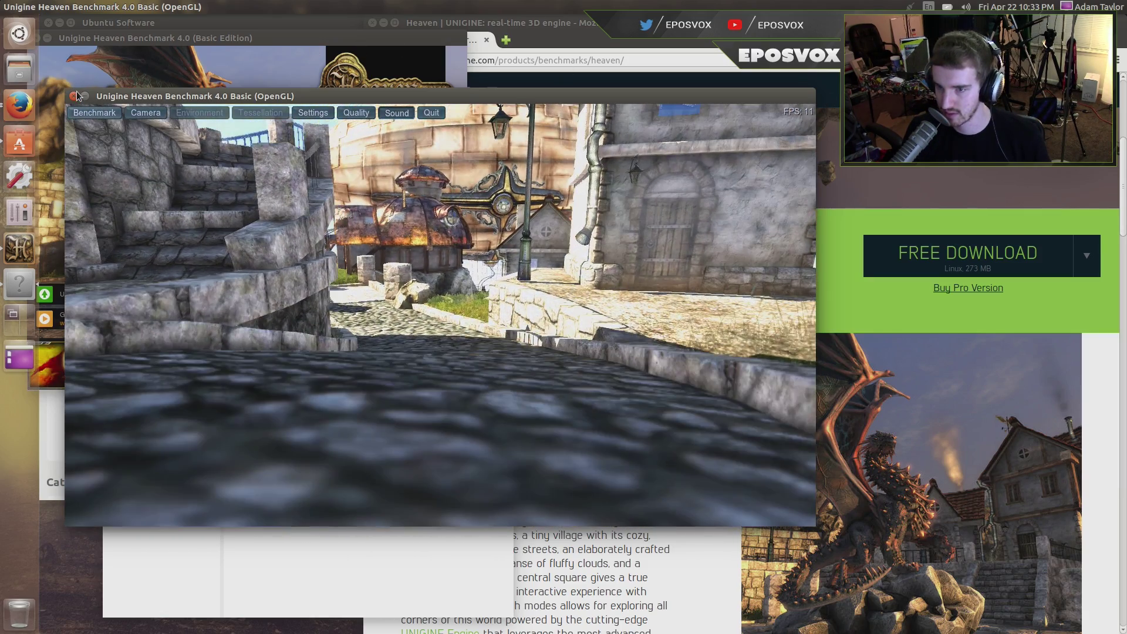
Close Heaven, its launcher, the Firefox Library, Firefox and Ubuntu Software
left_click(74, 95)
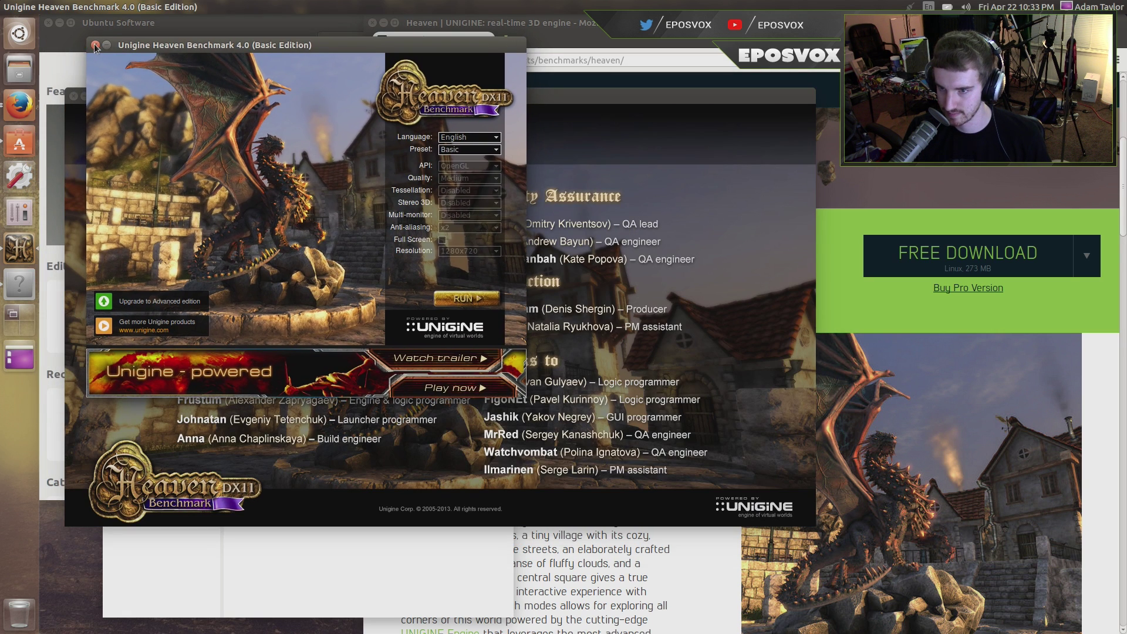
left_click(94, 47)
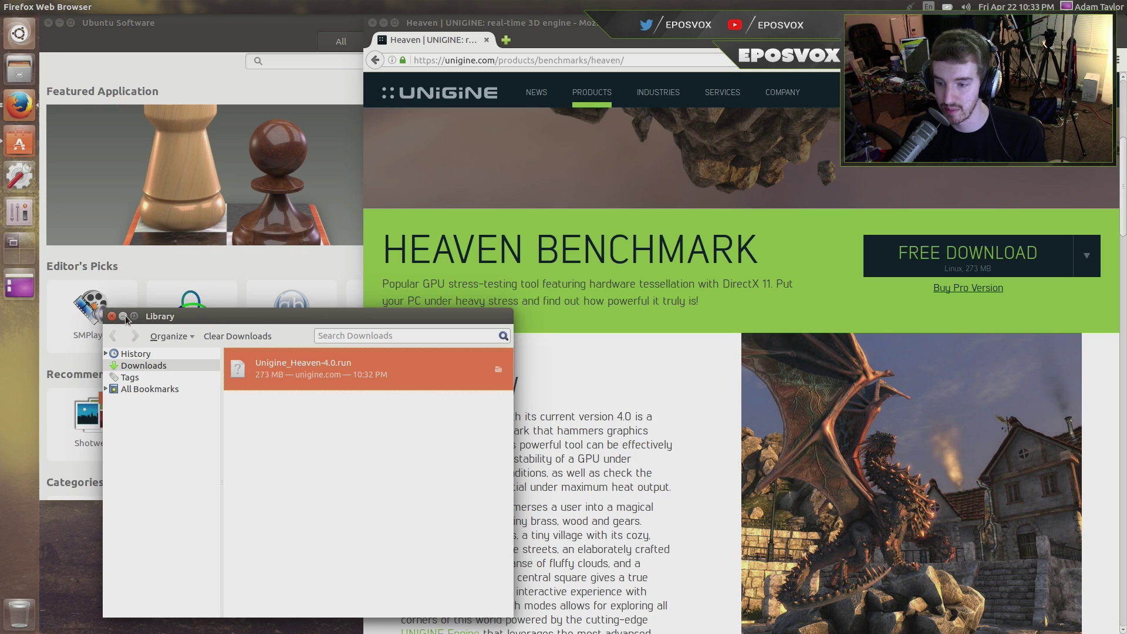
left_click(112, 316)
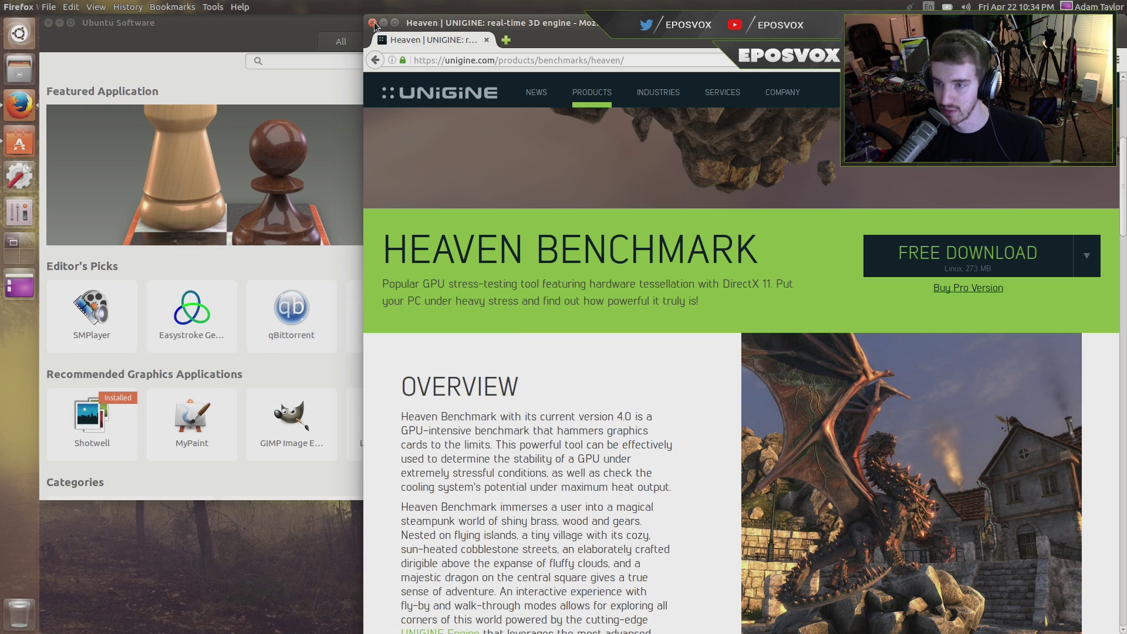
left_click(373, 22)
key("F12")
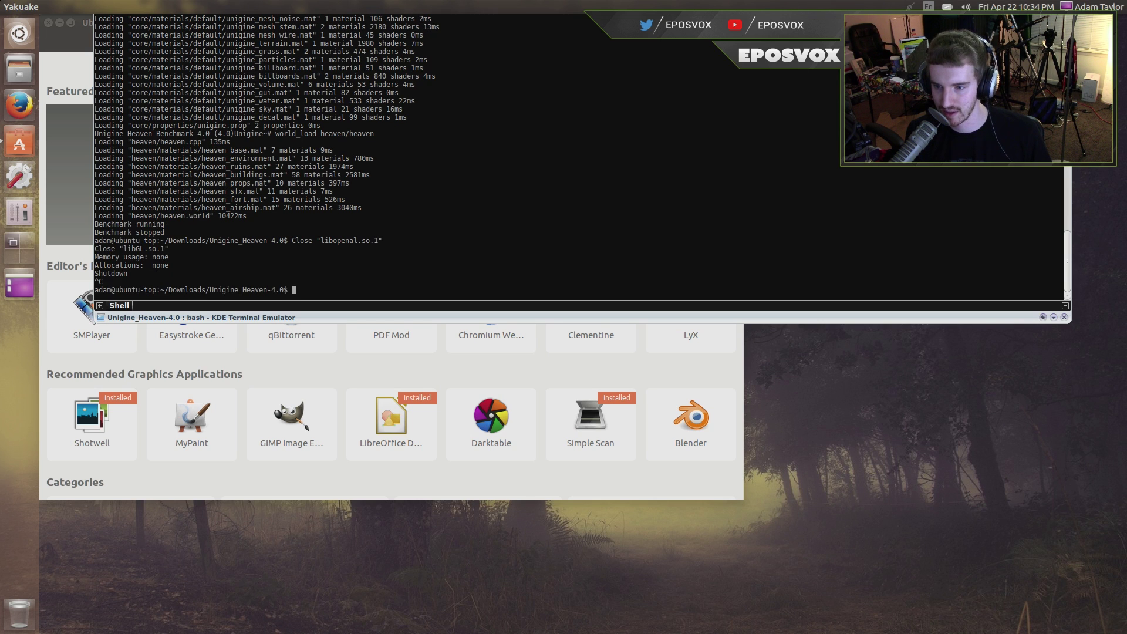
key("F12")
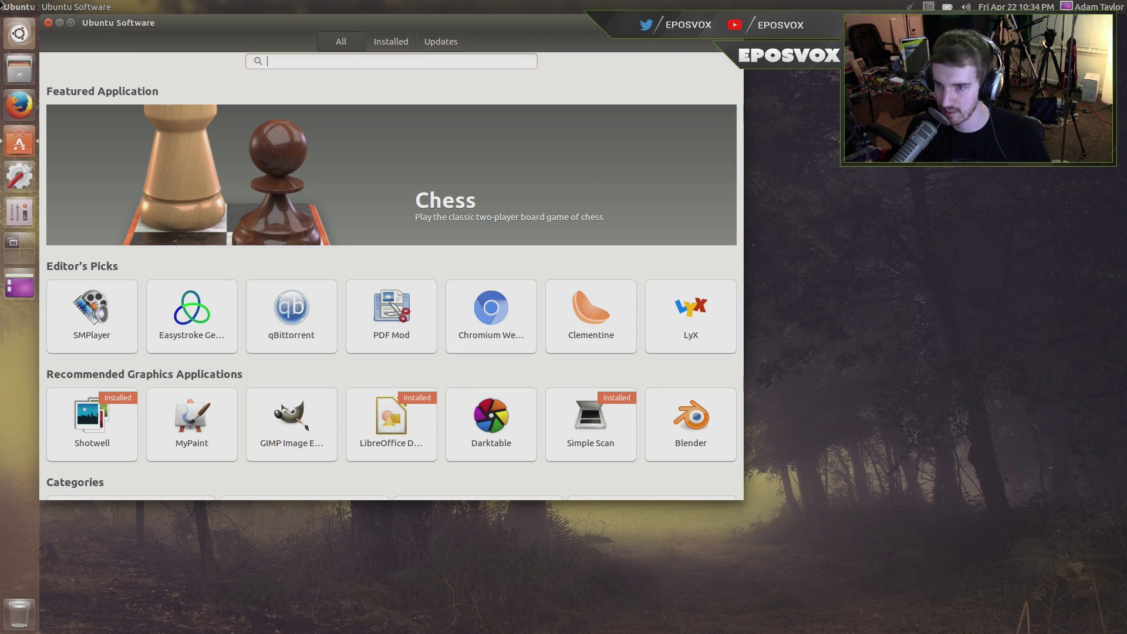
left_click(48, 22)
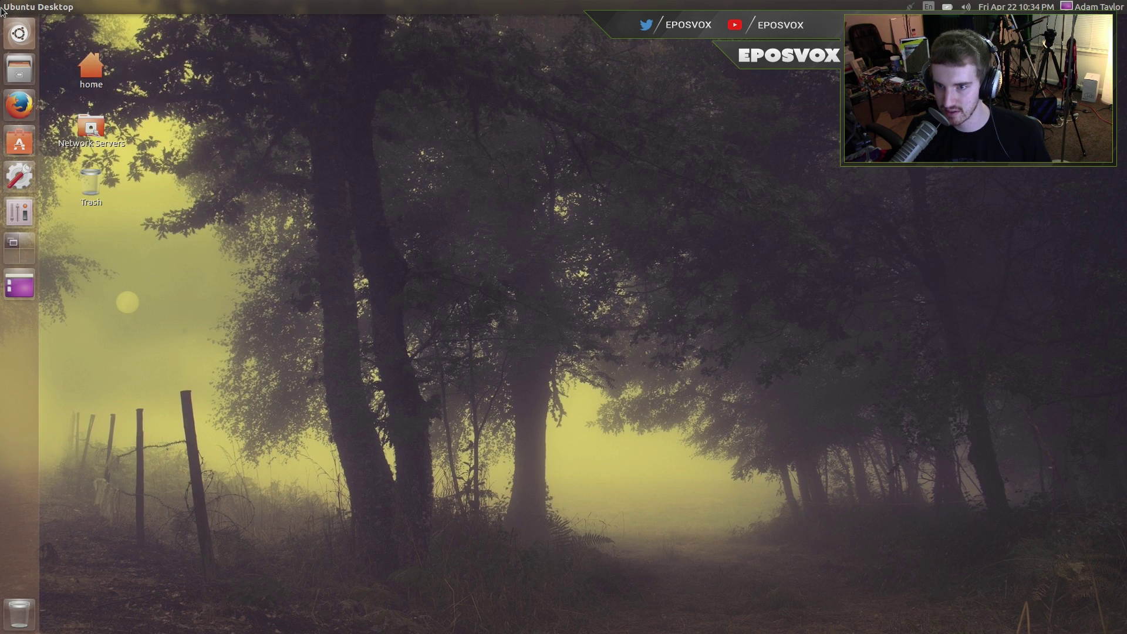
Return to the home folder with cd .. and attempt sudo apt-get install glxgears
key("F12")
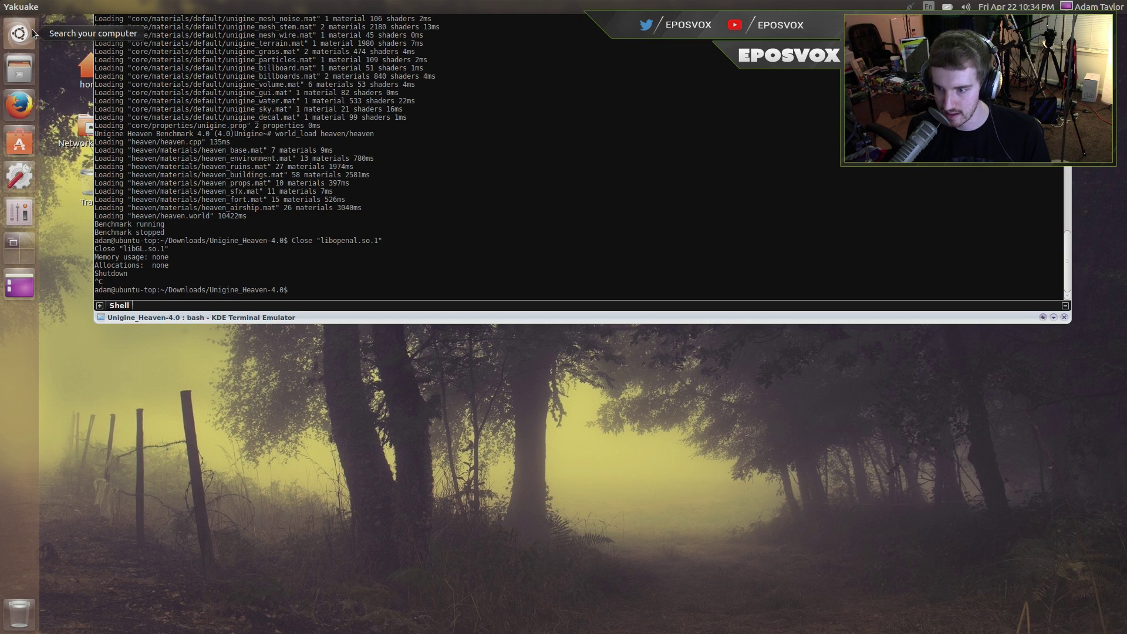
type("cd ")
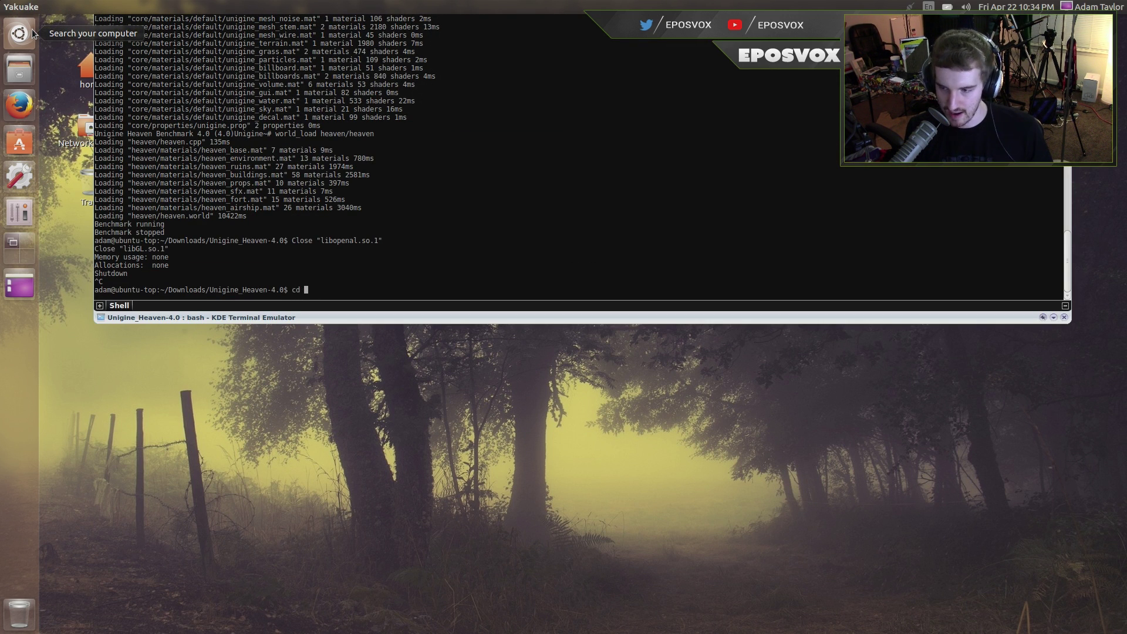
type("..")
key("Return")
type("cd ..")
key("Return")
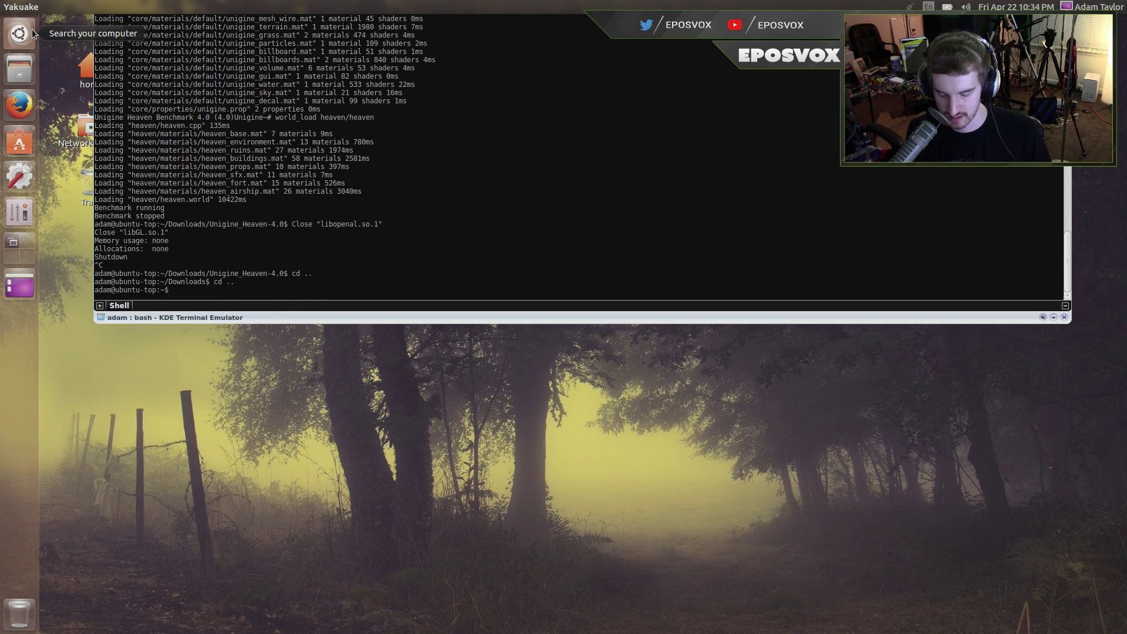
type("sudo apt-get")
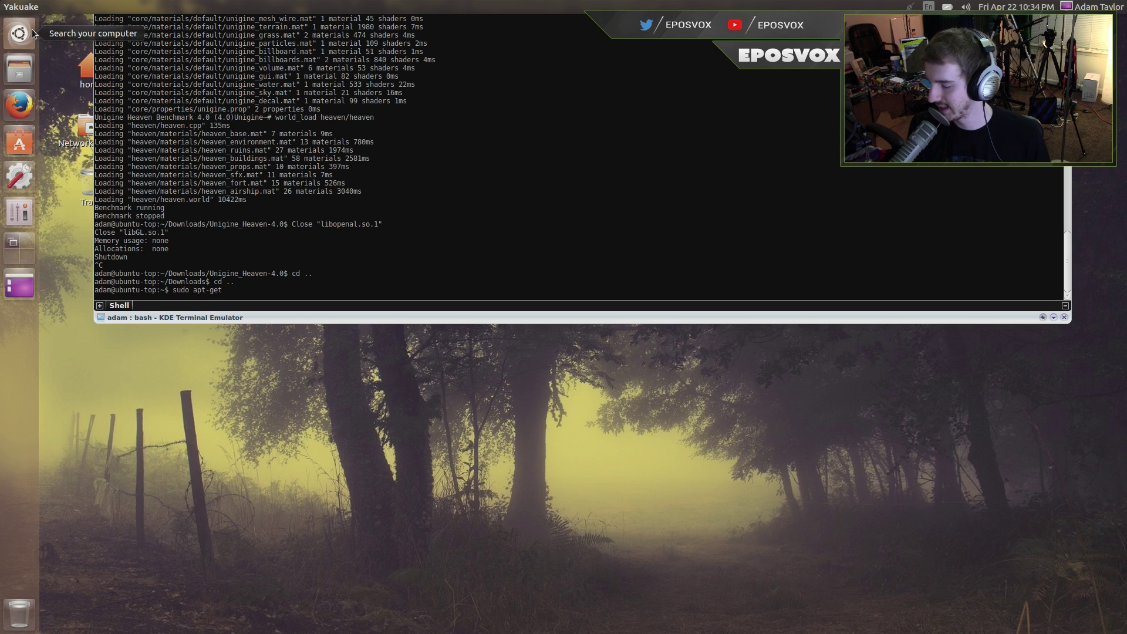
type(" install gl")
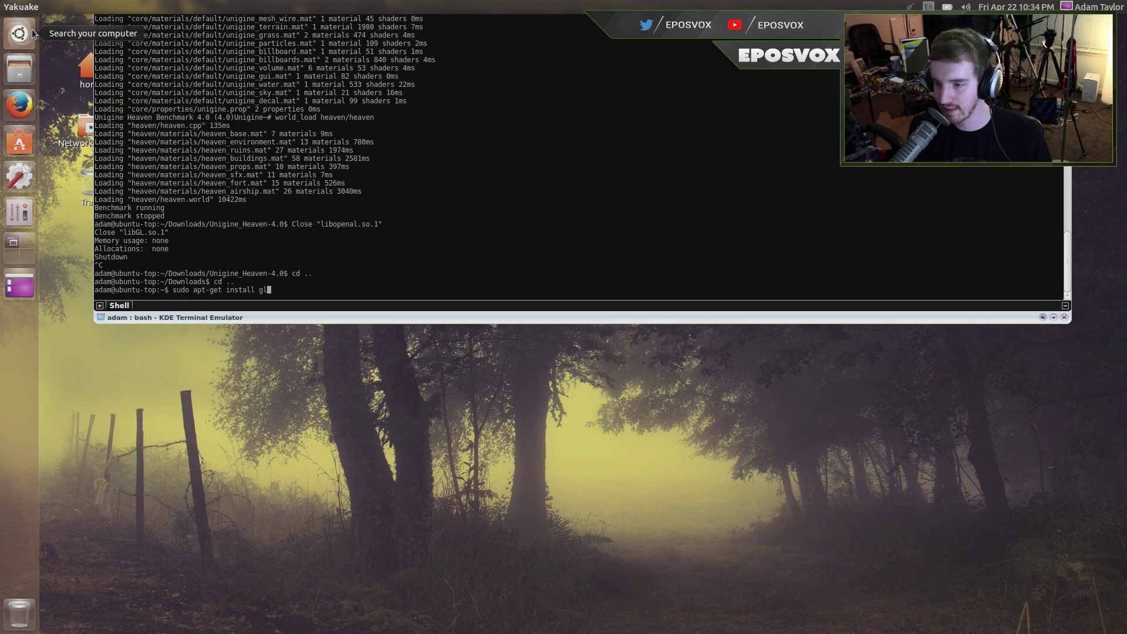
type("xgears")
key("Return")
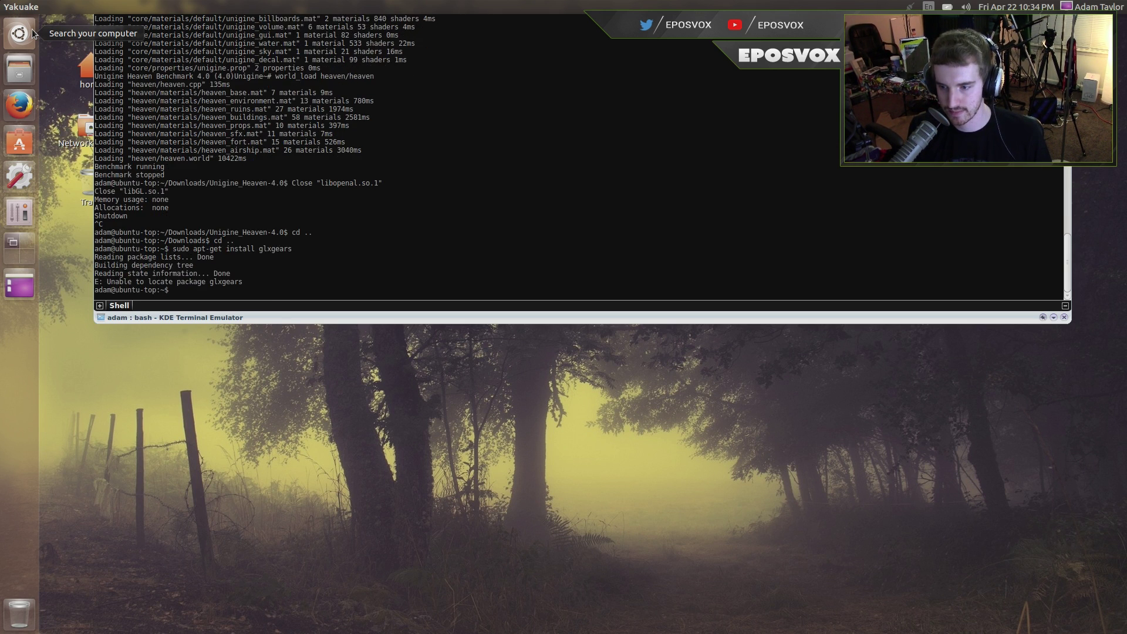
Install glmark2 with sudo apt-get, confirming with y
type("sudo apt-get instal")
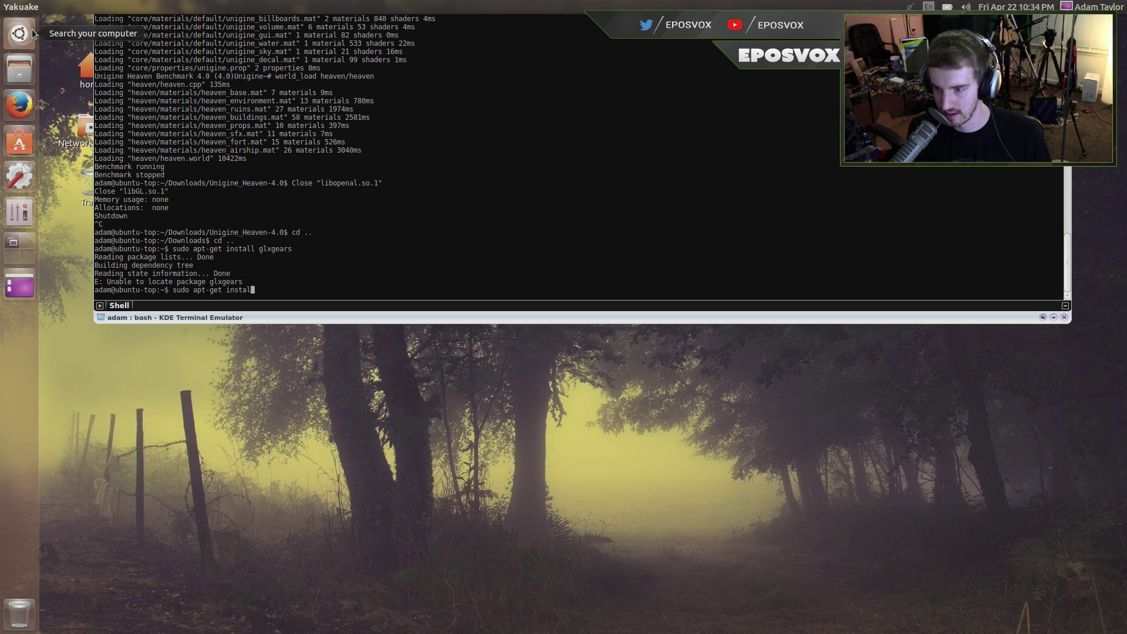
type("l glmark2")
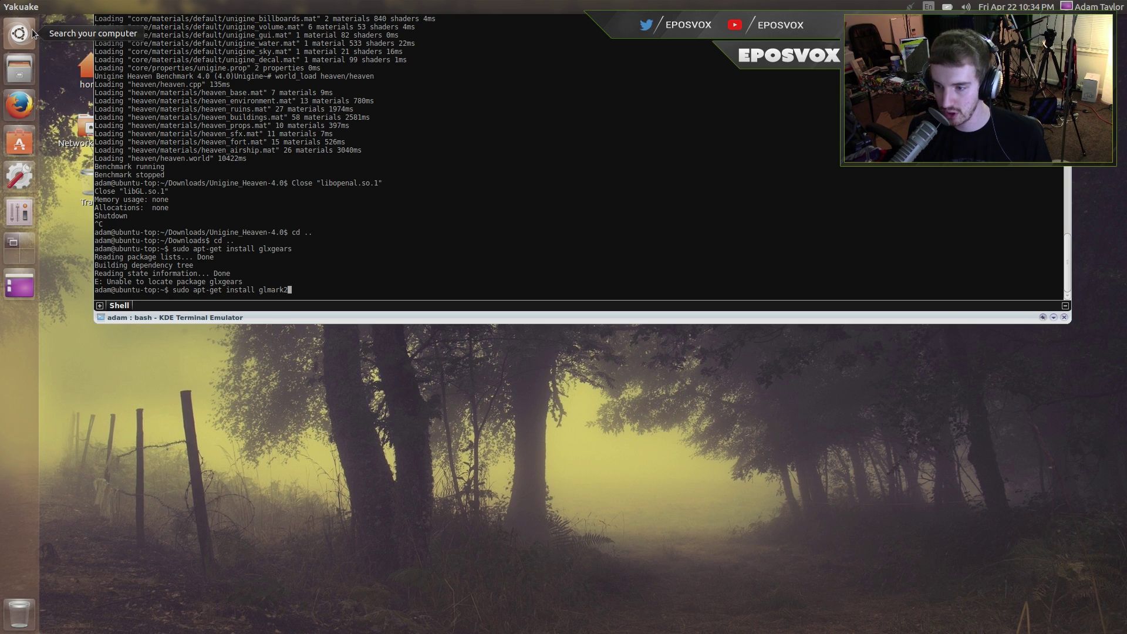
key("Return")
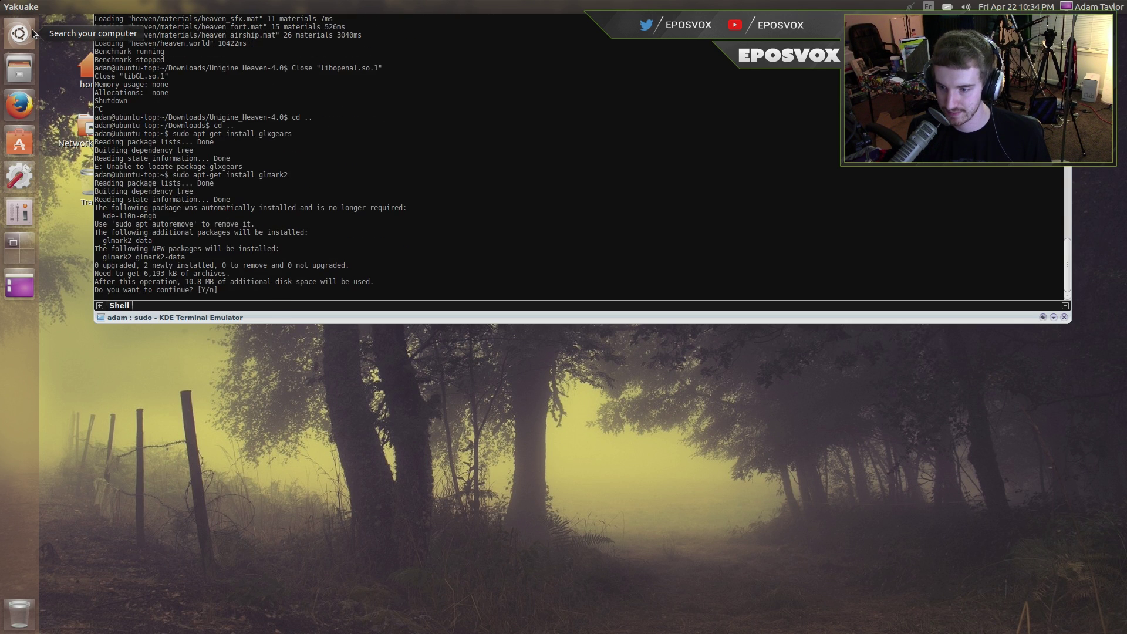
type("y")
key("Return")
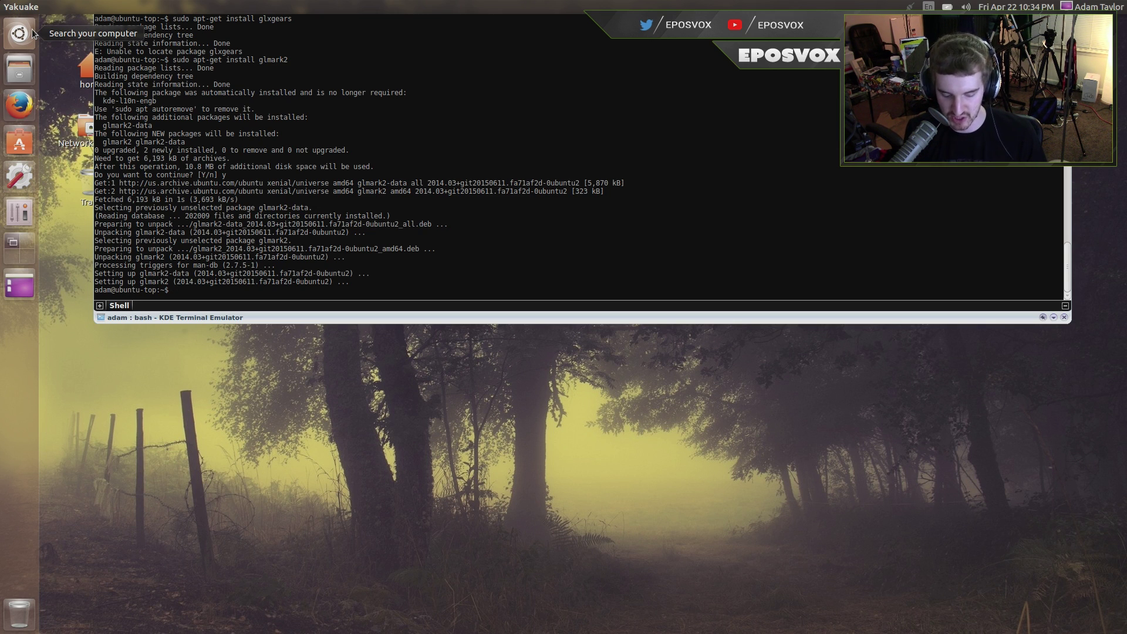
Launch glmark2 and move its test window to the left side of the screen
key("Return")
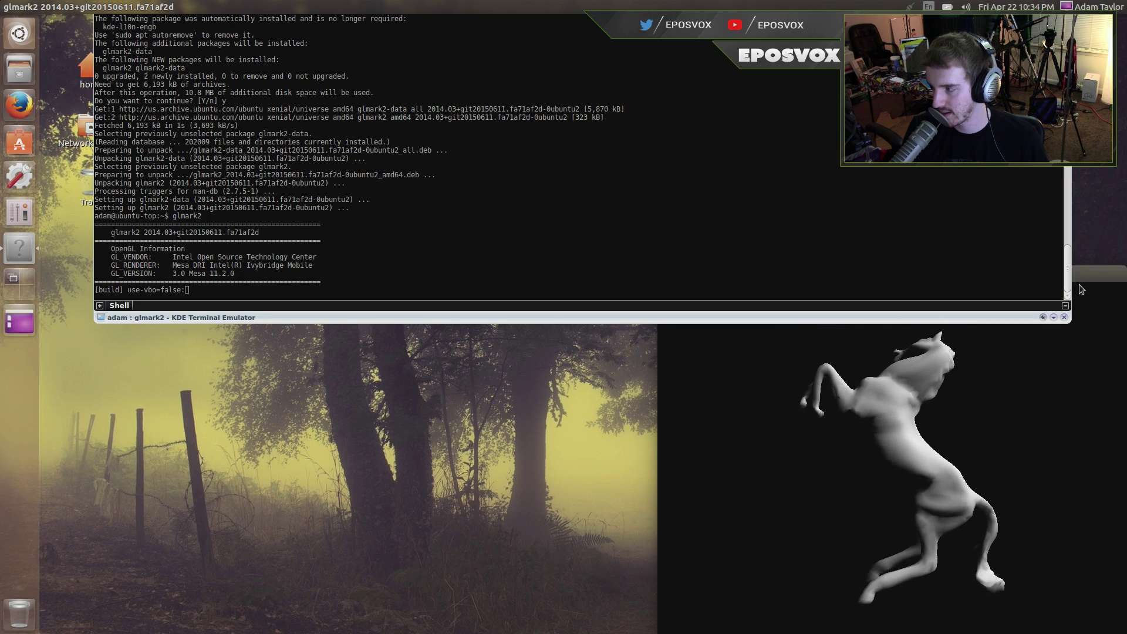
left_click_drag(1078, 284, 517, 264)
key("F12")
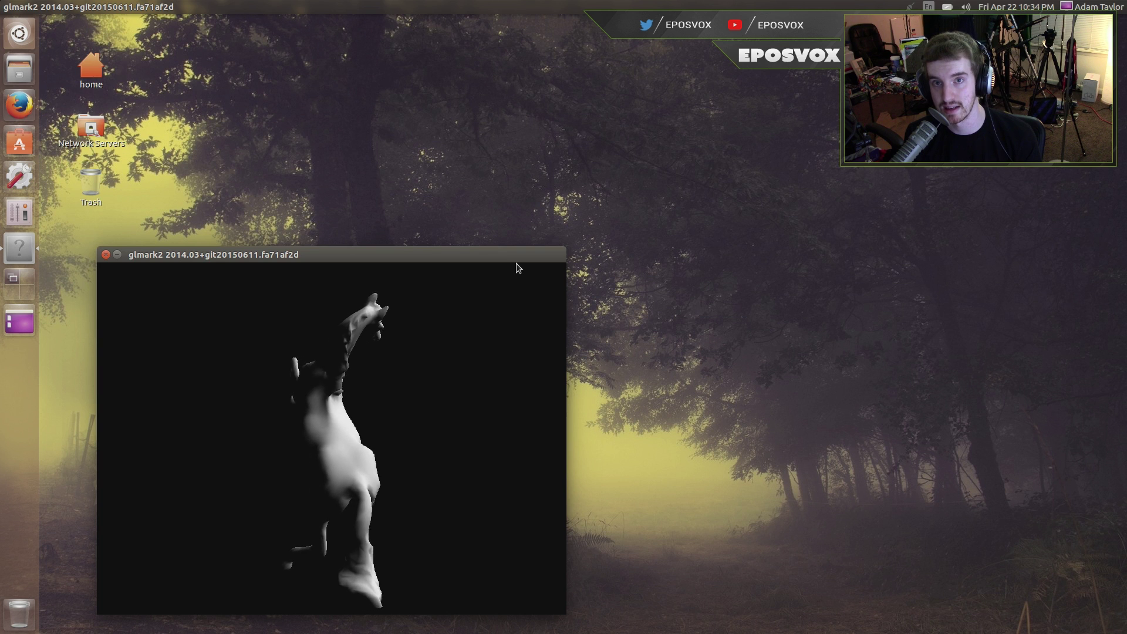
key("F12")
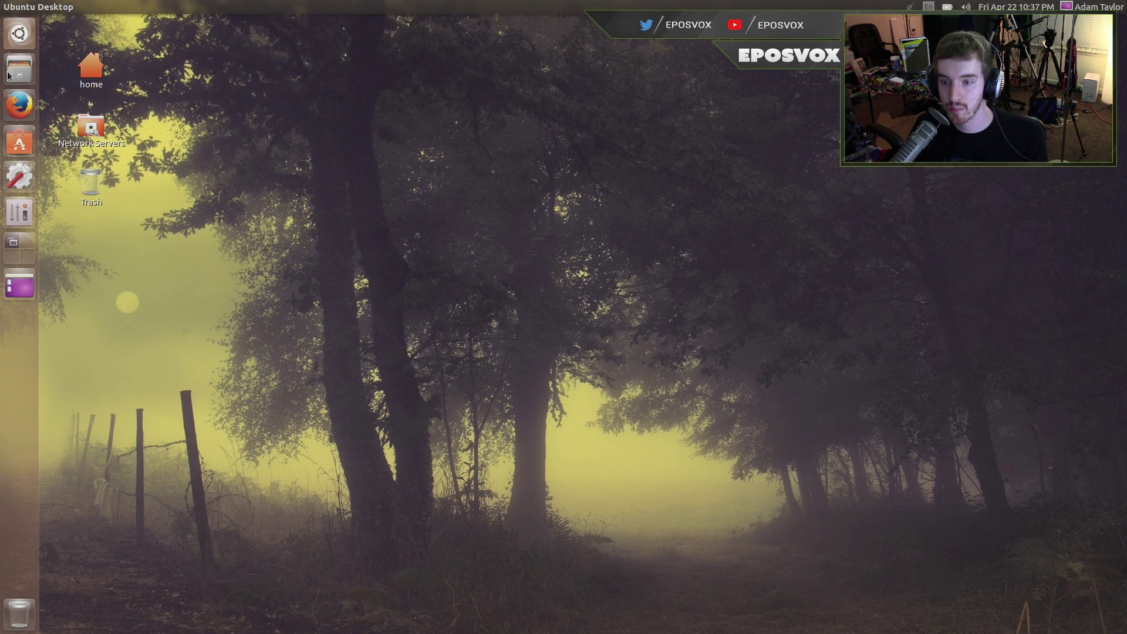
Open developers.google.com/octane in Firefox
left_click(20, 104)
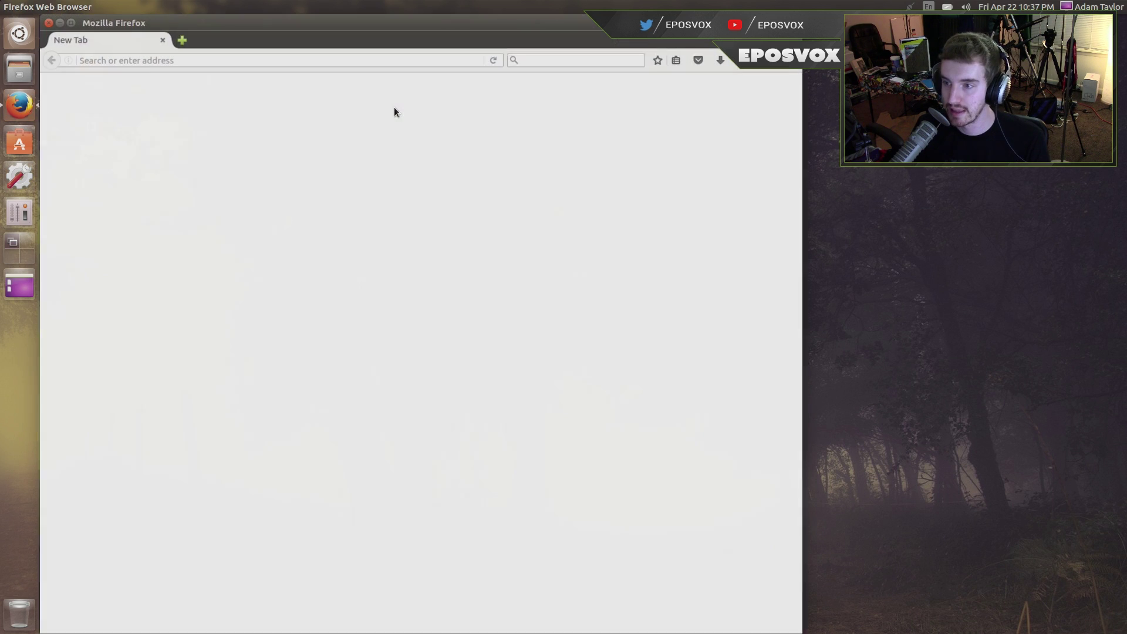
left_click(193, 59)
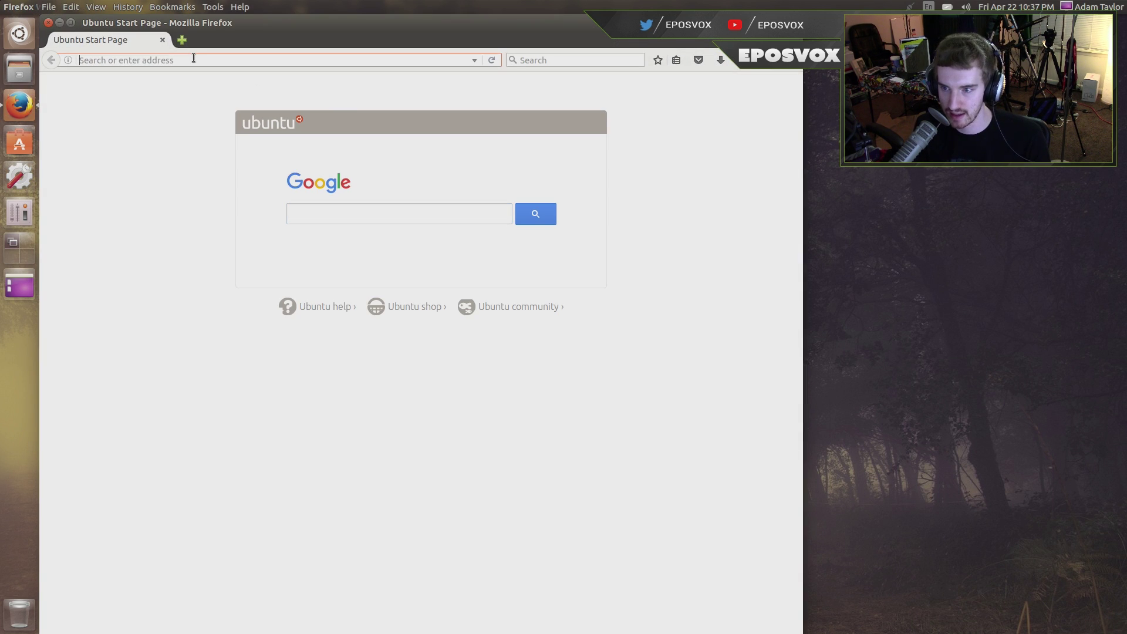
type("deve")
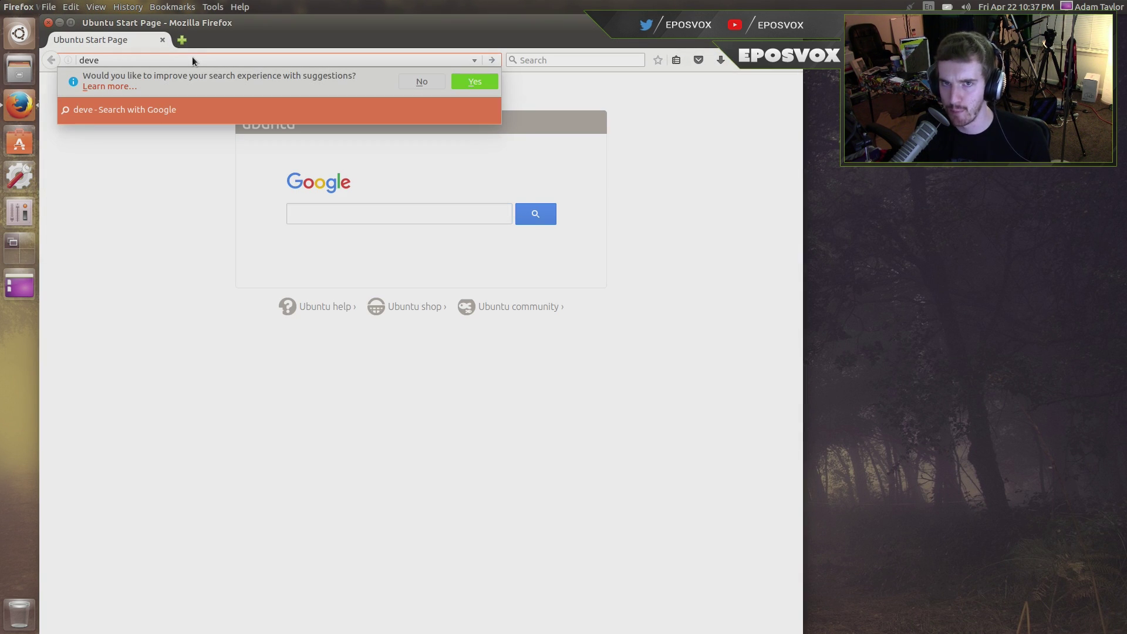
type("lop")
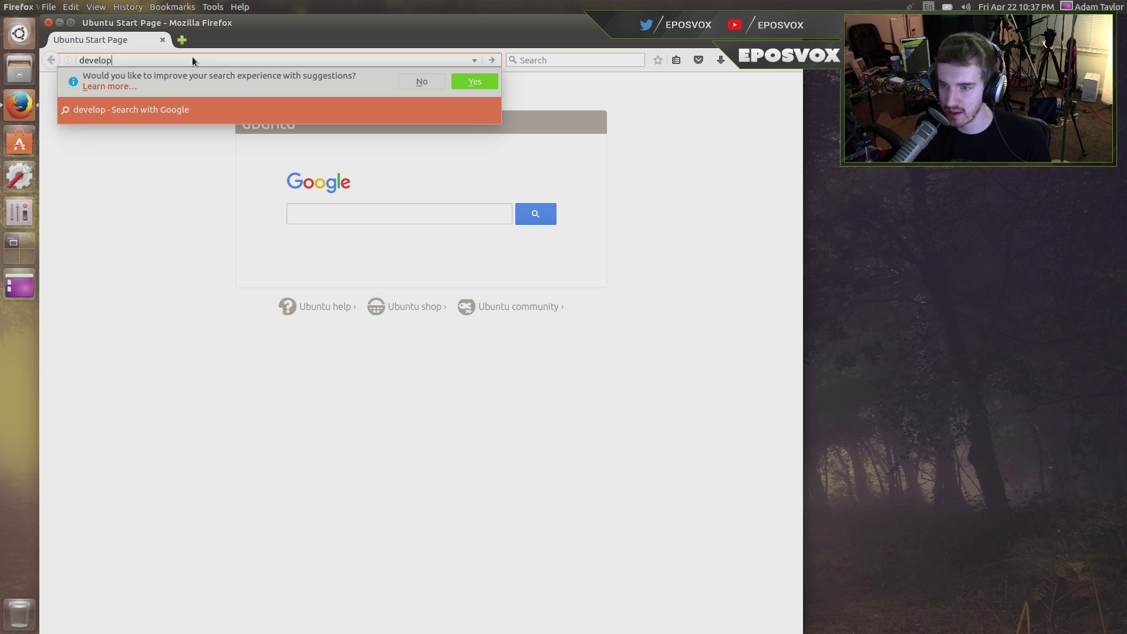
type("ers.google.com/")
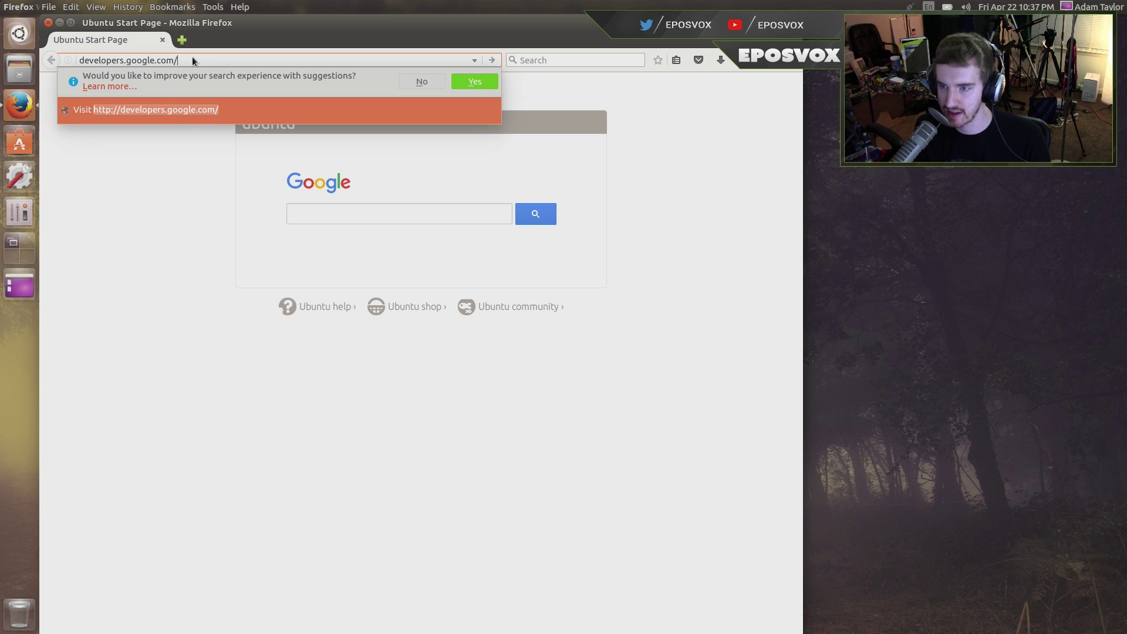
type("octane")
key("Return")
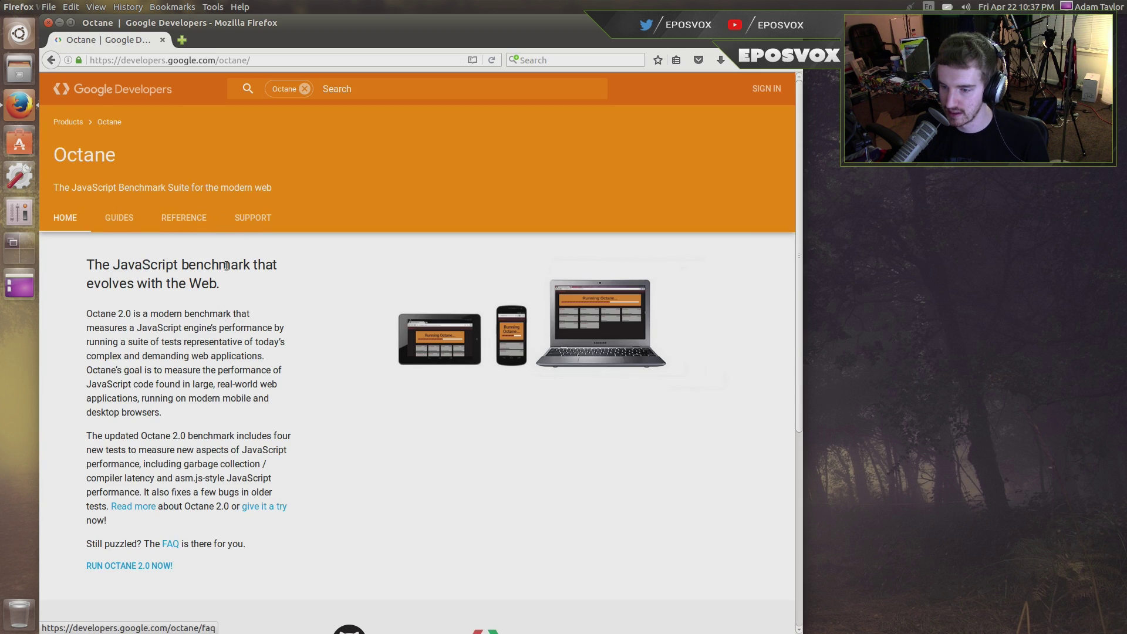
scroll(225, 265, "down", 3)
Open Octane 2.0 and start its benchmark run
left_click(131, 432)
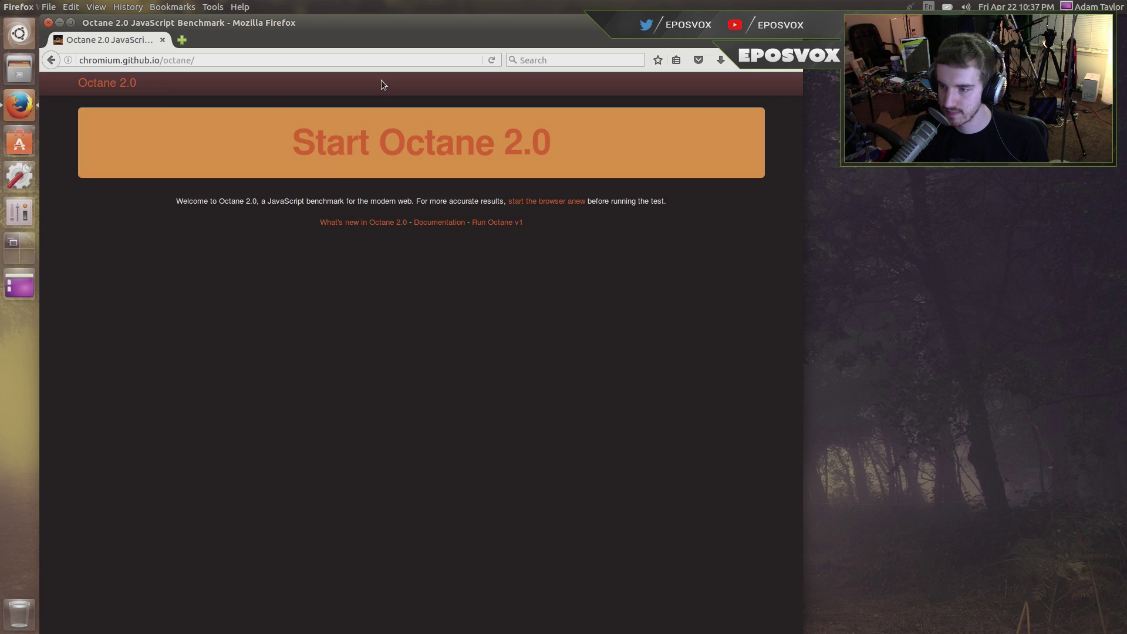
left_click(378, 133)
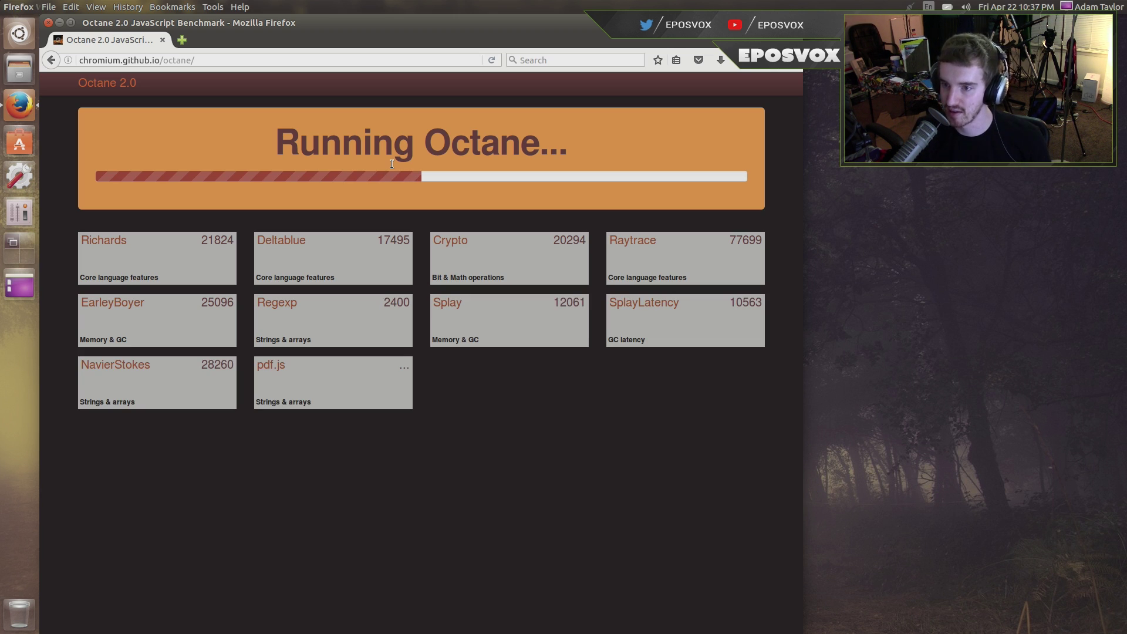
left_click(204, 59)
Load web.basemark.com in Firefox and launch the Browsermark 2.1 tests
key("ctrl+a")
type("w")
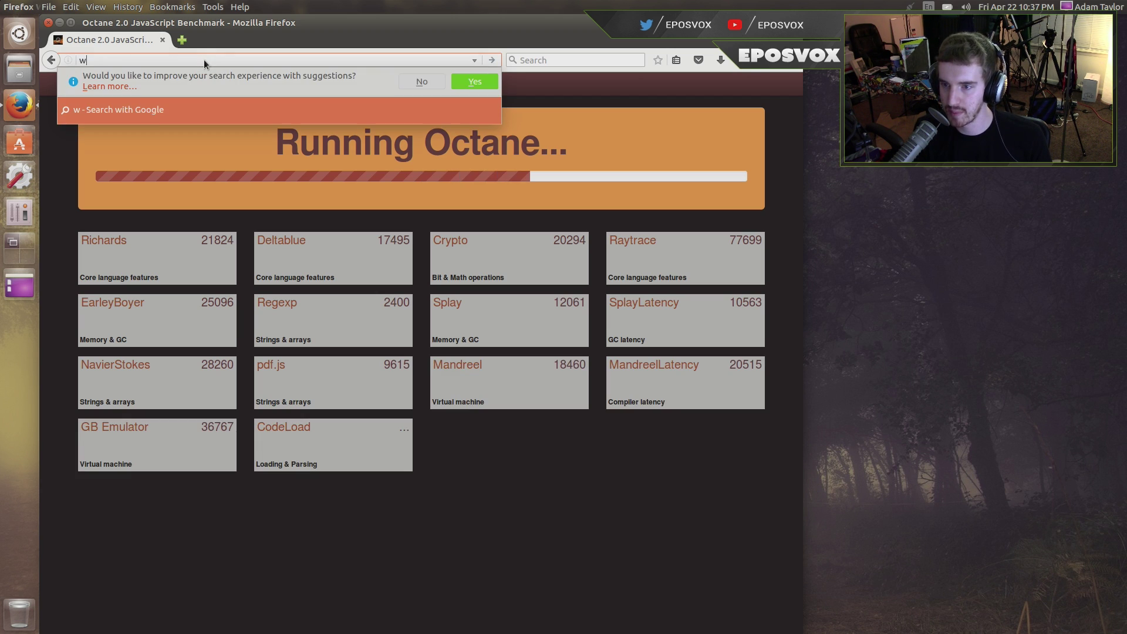
type("eb.basemark.")
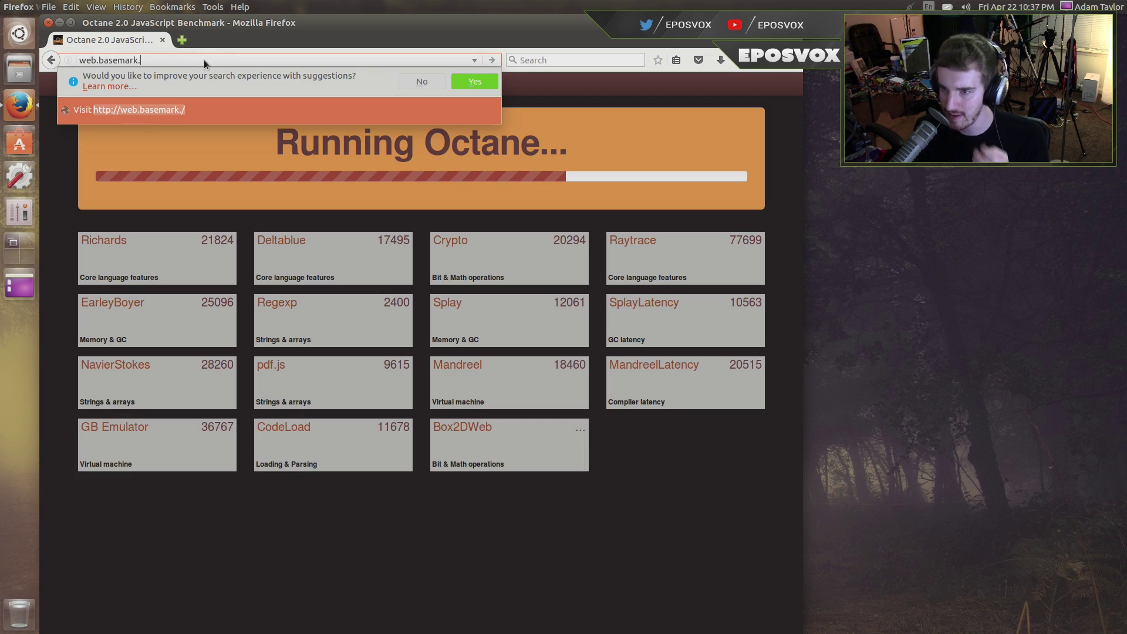
type("com")
key("Return")
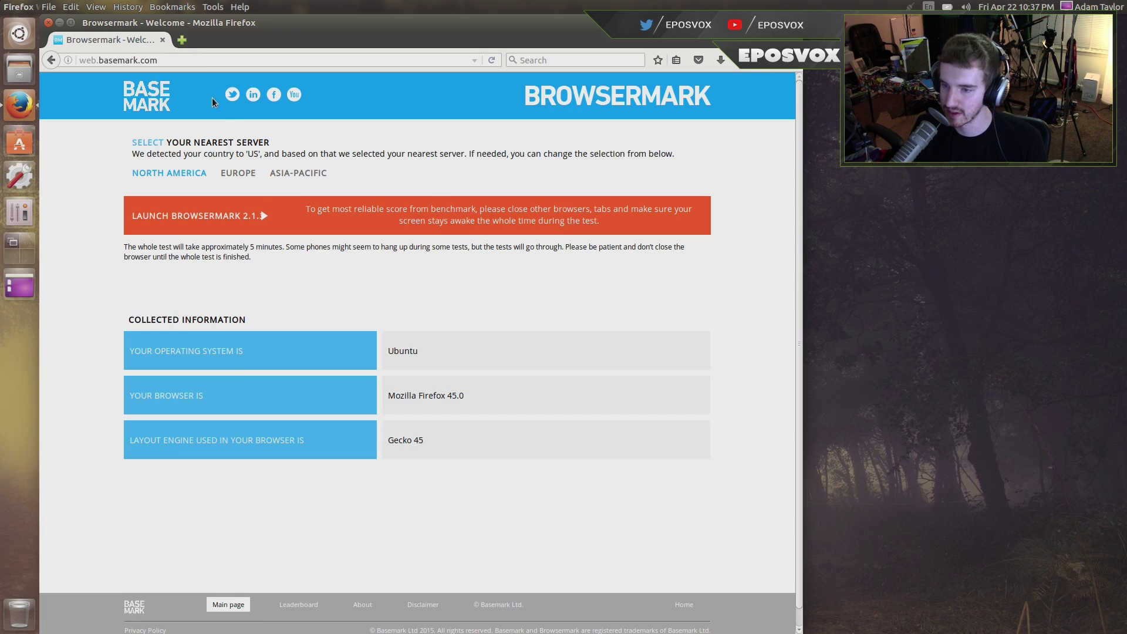
left_click(216, 218)
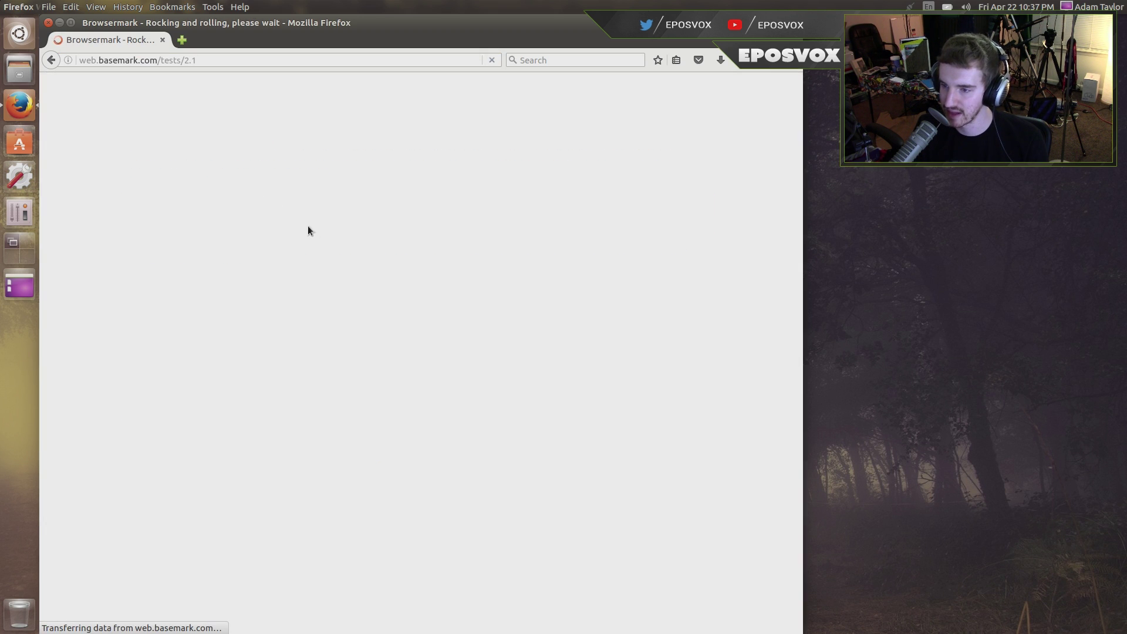